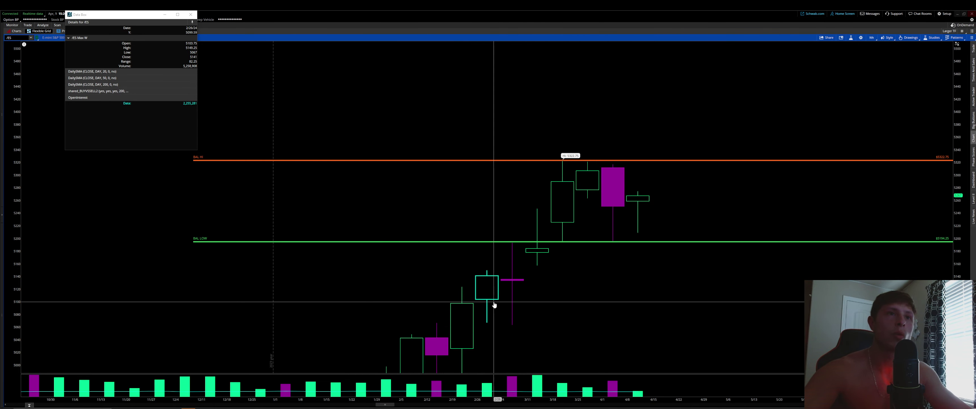
Examine the recent weekly /ES candles against the orange balance-high and green BAL LOW lines
scroll(510, 316, down, 4)
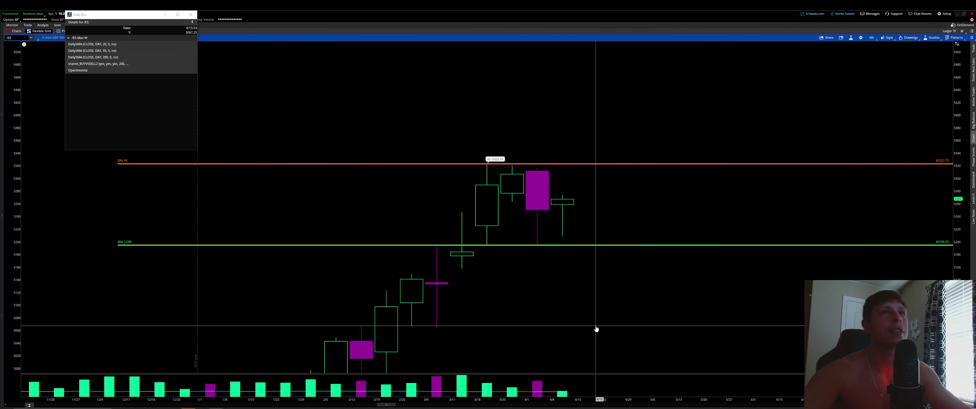
drag(597, 326, 595, 305)
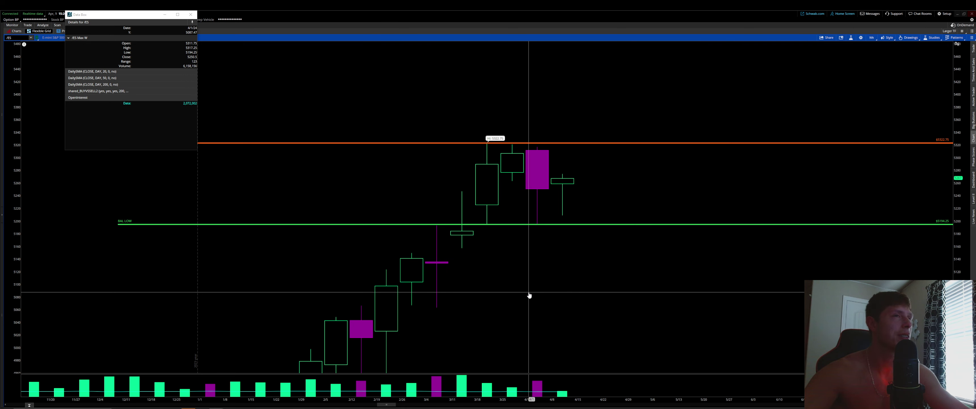
drag(526, 281, 520, 249)
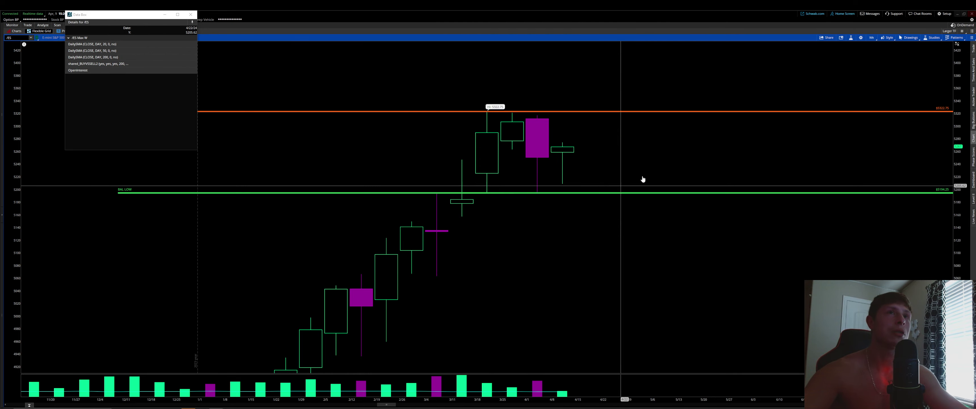
drag(653, 183, 684, 187)
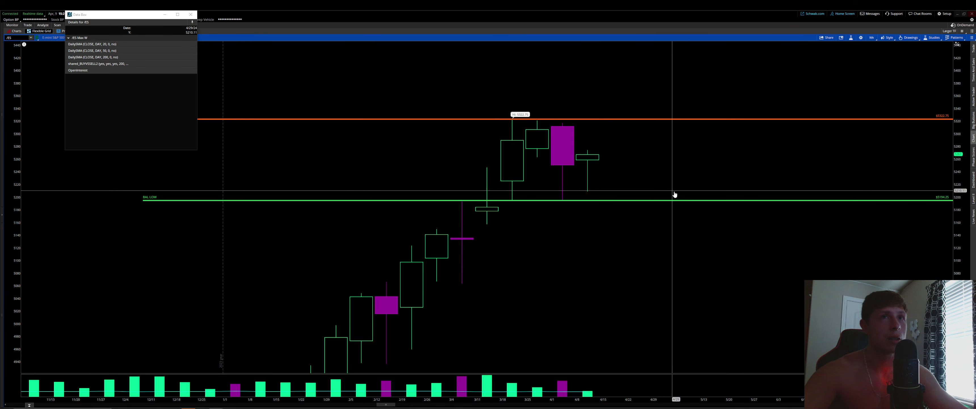
drag(705, 186, 753, 201)
drag(798, 254, 771, 255)
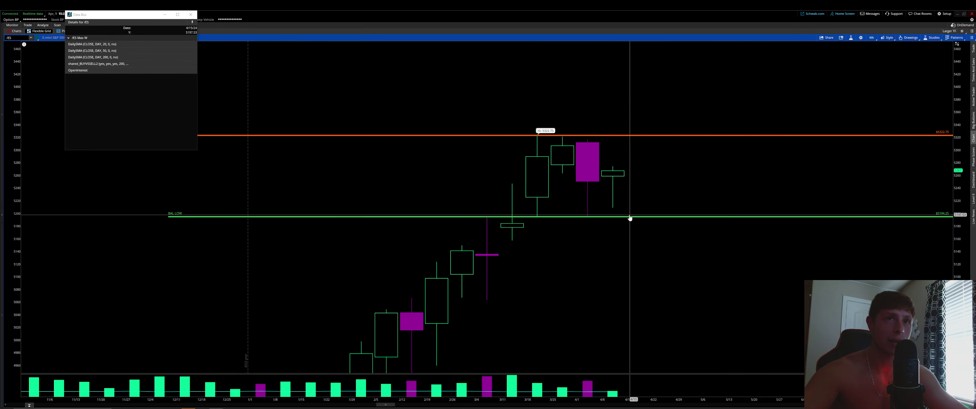
scroll(613, 225, down, 2)
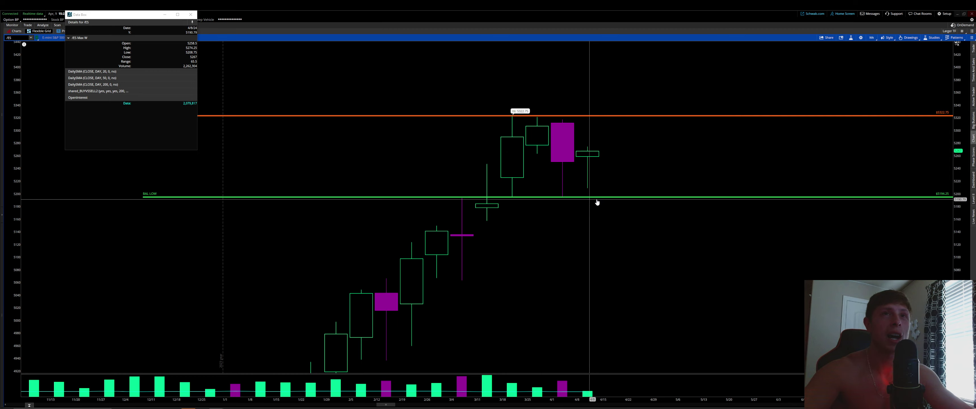
scroll(593, 219, down, 4)
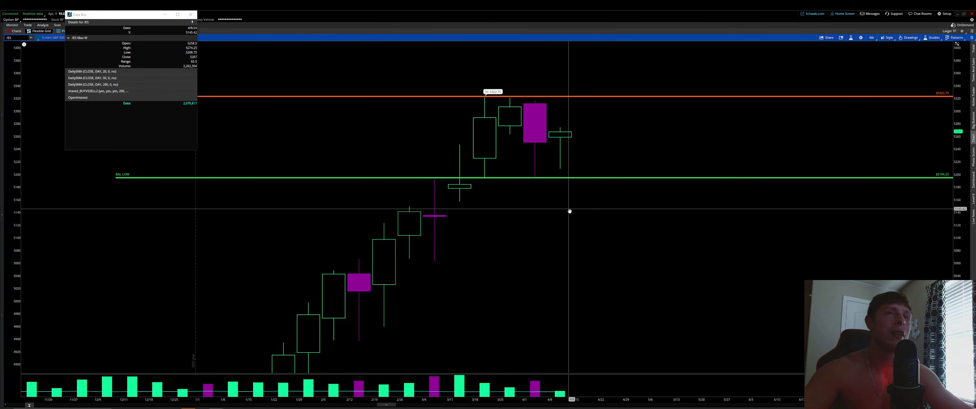
drag(519, 242, 658, 204)
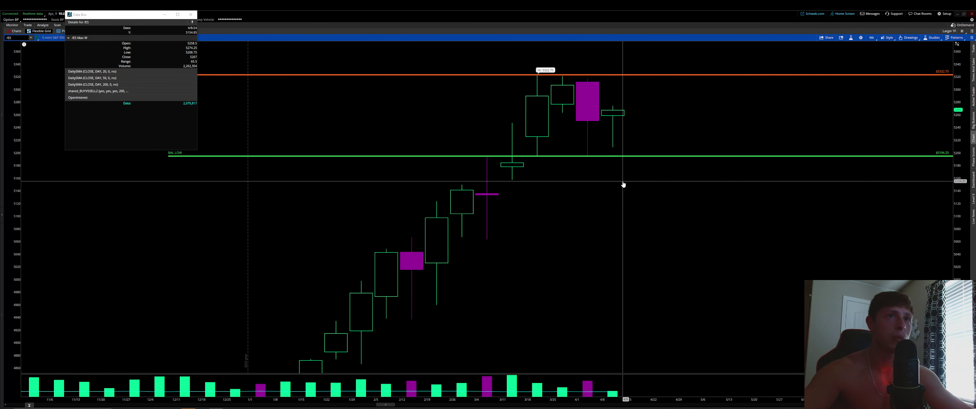
drag(716, 226, 658, 272)
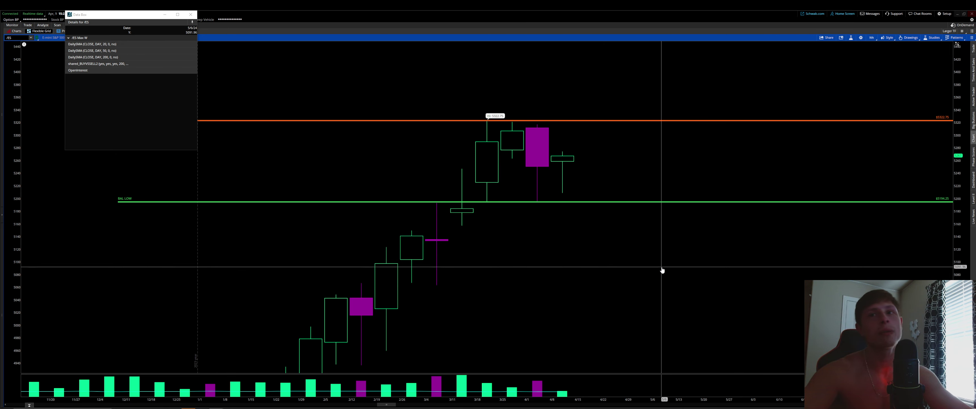
drag(678, 278, 674, 254)
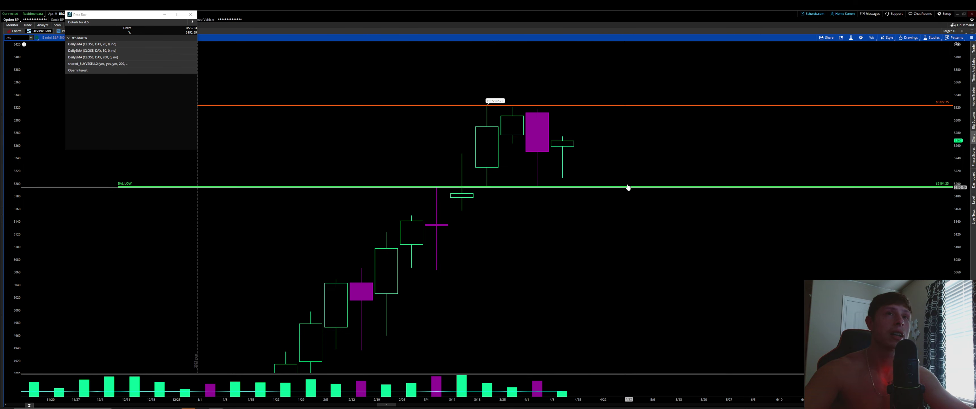
Try a trendline from the latest weekly candle's low up to the orange balance-high line
middle_click(575, 189)
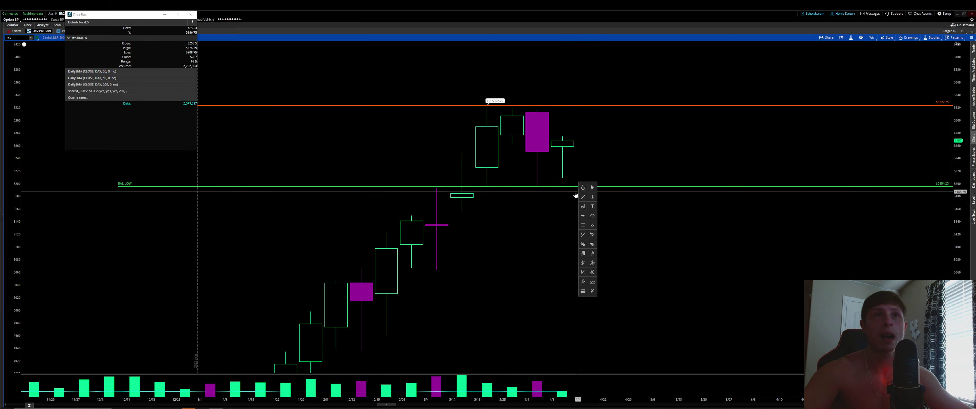
click(584, 196)
click(562, 177)
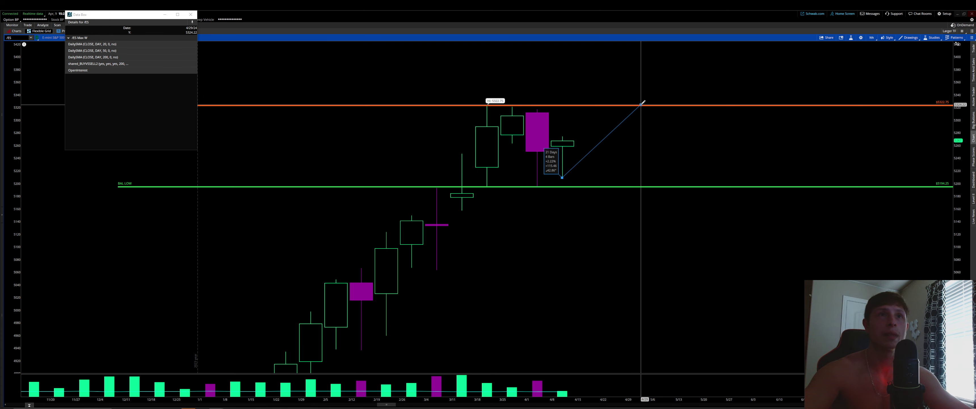
right_click(612, 105)
click(571, 163)
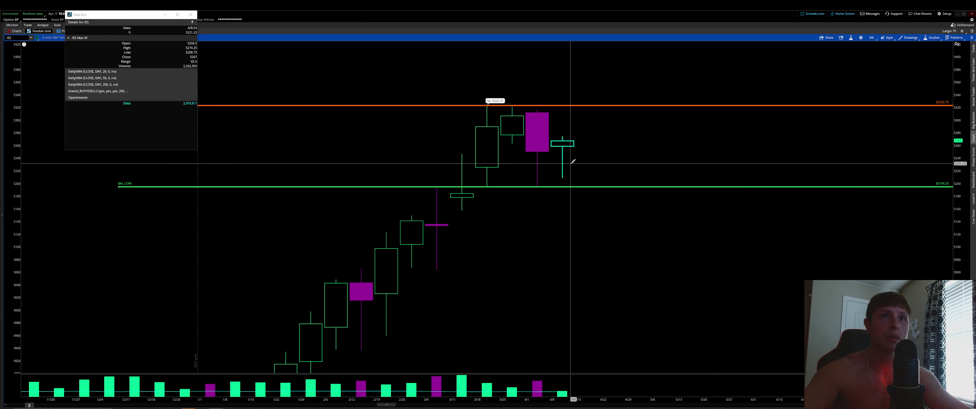
middle_click(571, 163)
click(578, 170)
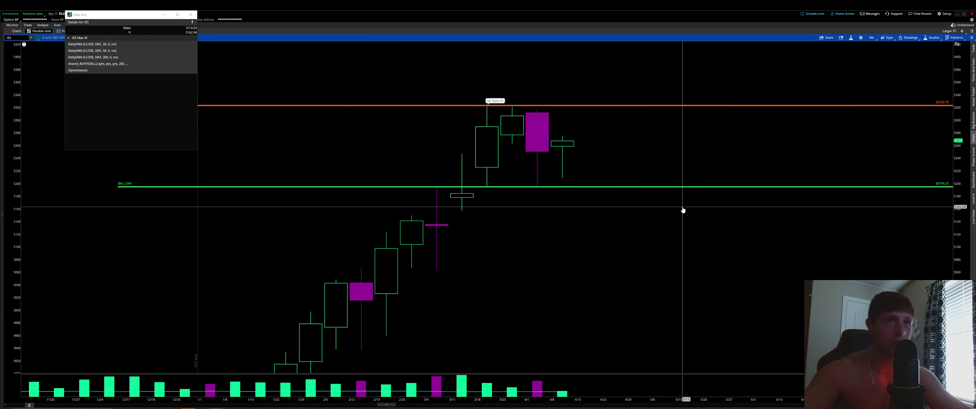
right_click(592, 170)
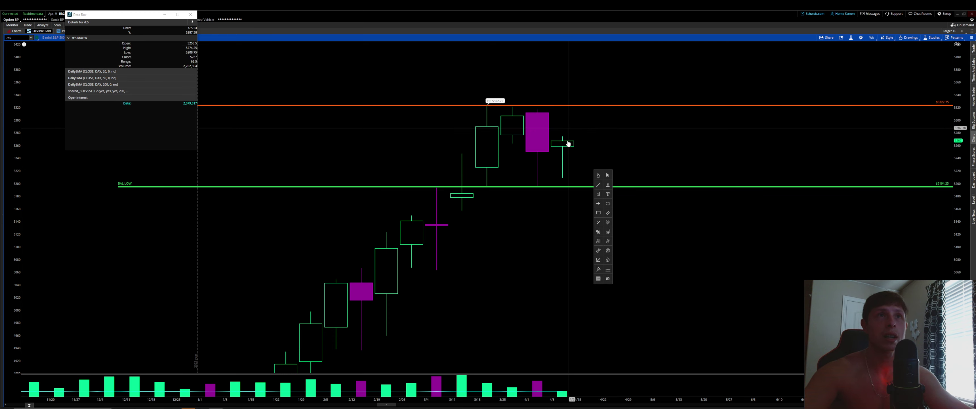
right_click(577, 160)
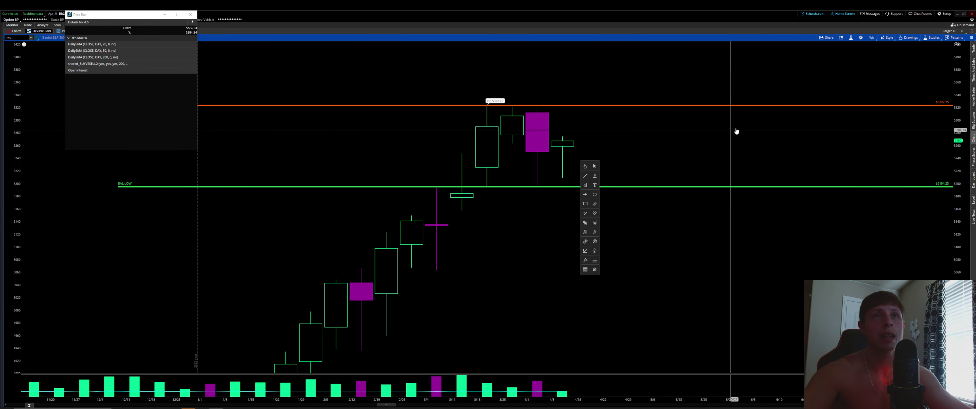
right_click(662, 161)
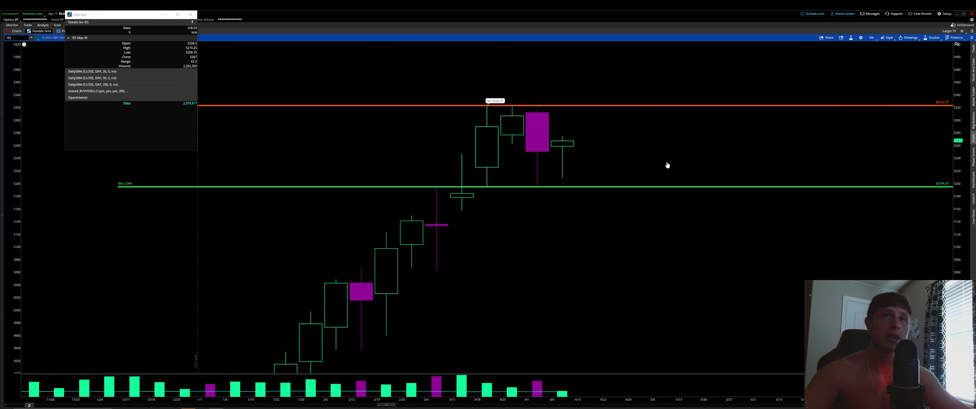
drag(667, 164, 753, 164)
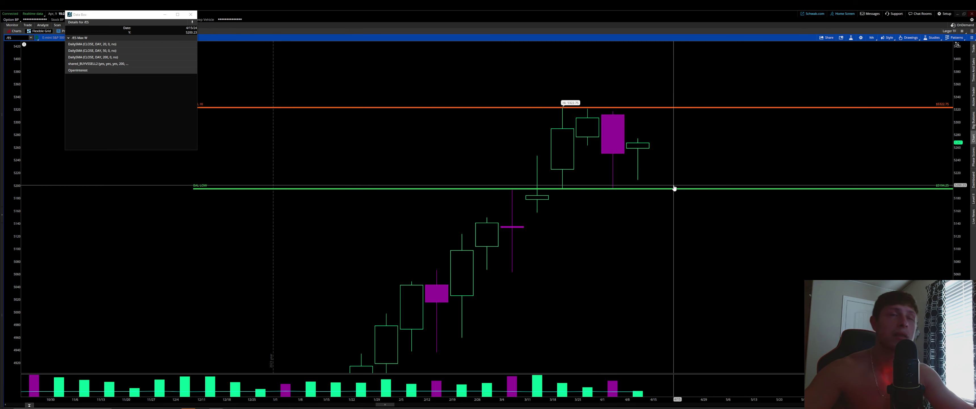
drag(683, 174, 639, 157)
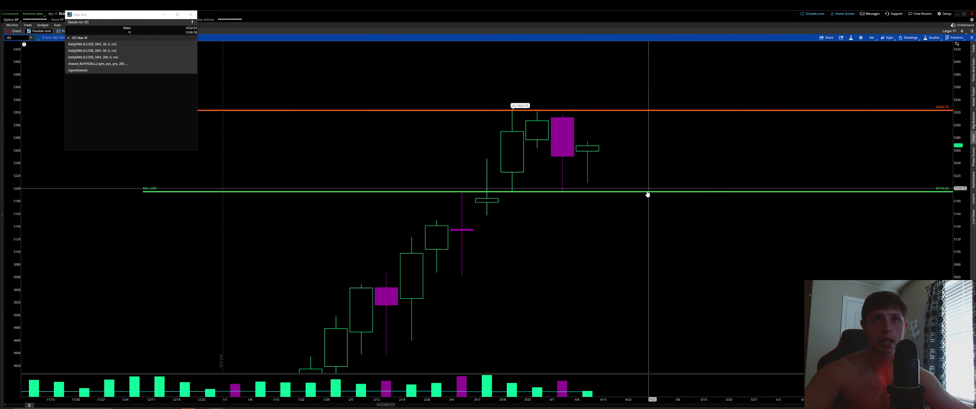
drag(682, 236, 613, 237)
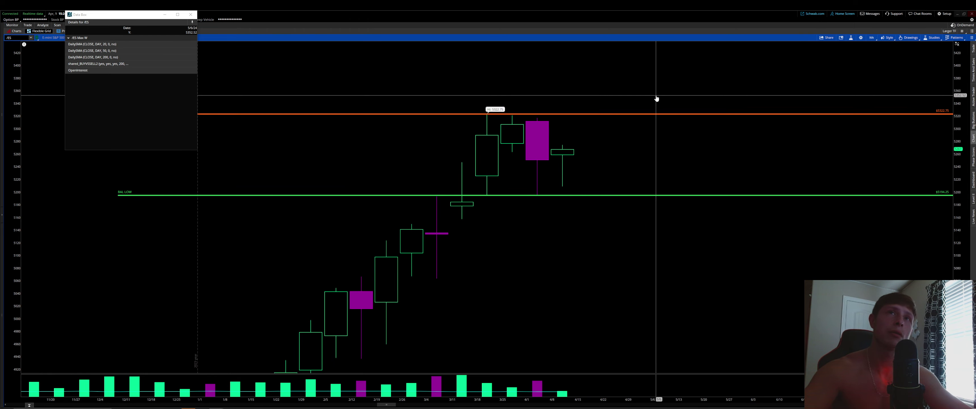
drag(658, 96, 674, 114)
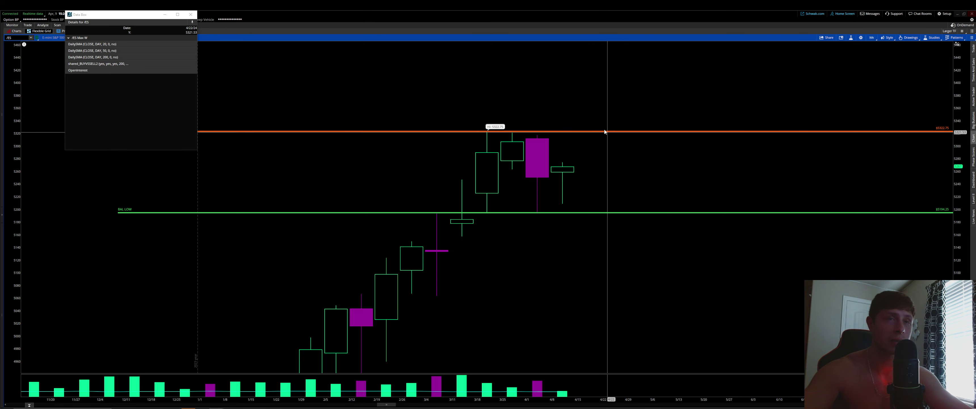
drag(600, 157, 622, 149)
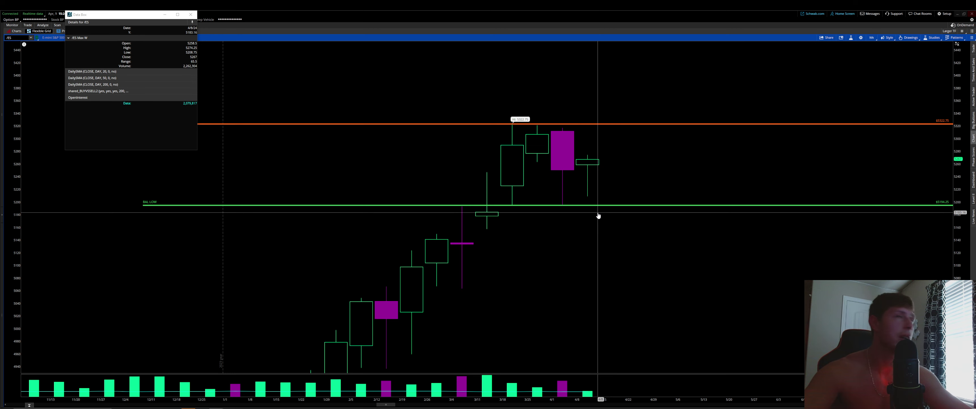
Switch the /ES chart to the 10 Y : 1D time frame and enlarge the latest daily candles around the balance lines
click(873, 38)
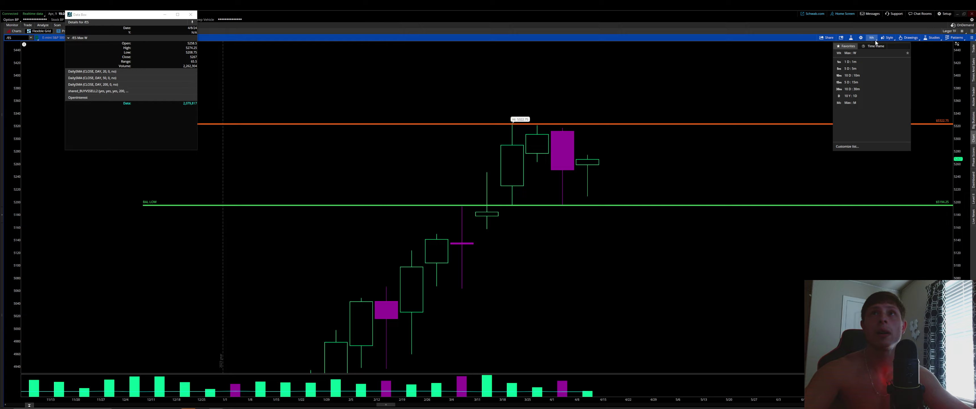
click(853, 97)
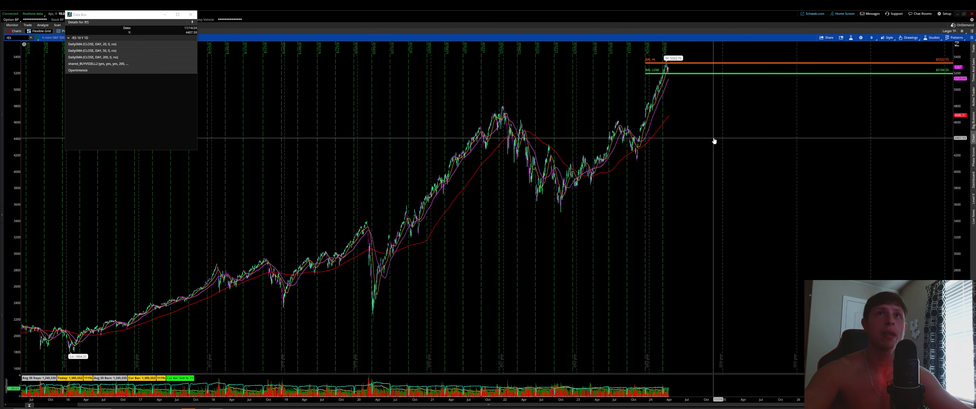
middle_click(715, 140)
click(728, 145)
drag(768, 142, 597, 143)
drag(732, 159, 216, 154)
drag(570, 164, 245, 153)
middle_click(540, 227)
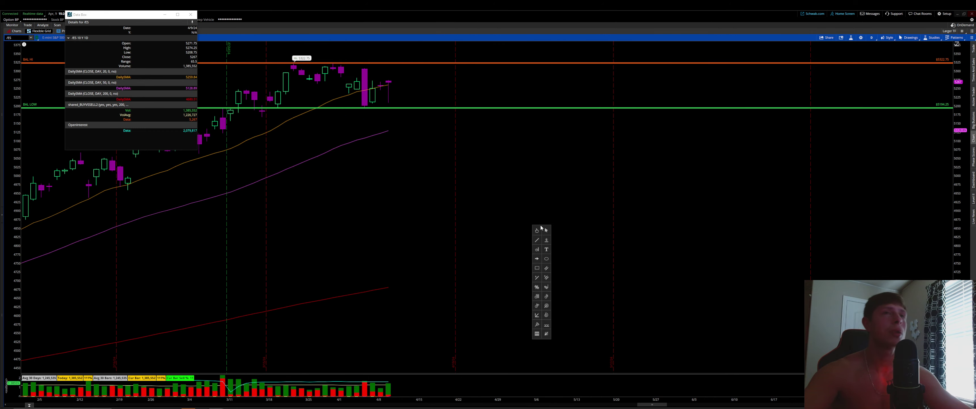
click(541, 230)
mouse_move(541, 230)
mouse_down()
mouse_move(959, 258)
mouse_move(951, 194)
mouse_up()
drag(735, 183, 745, 294)
drag(706, 240, 703, 286)
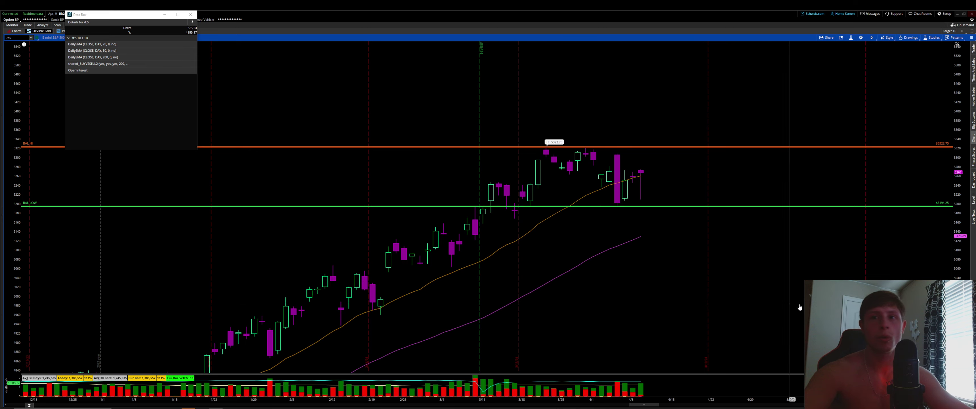
drag(959, 330, 959, 288)
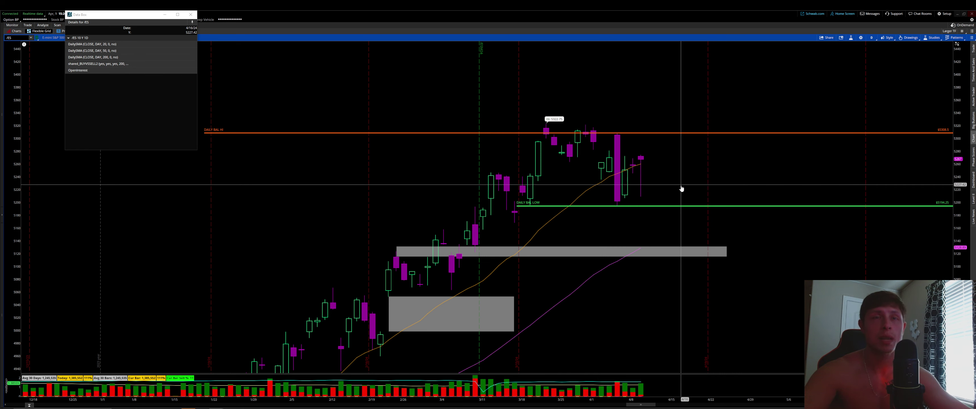
Try a trendline from the recent daily high down to the upper grey zone, and discard it
drag(681, 185, 697, 145)
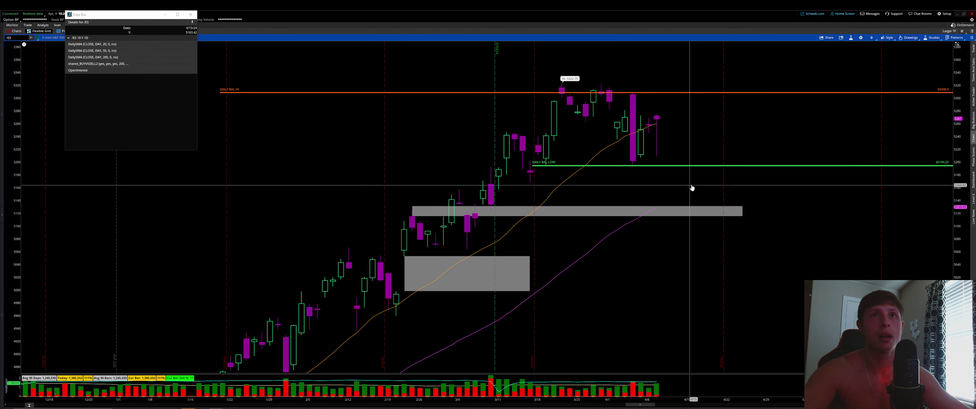
drag(693, 160, 669, 185)
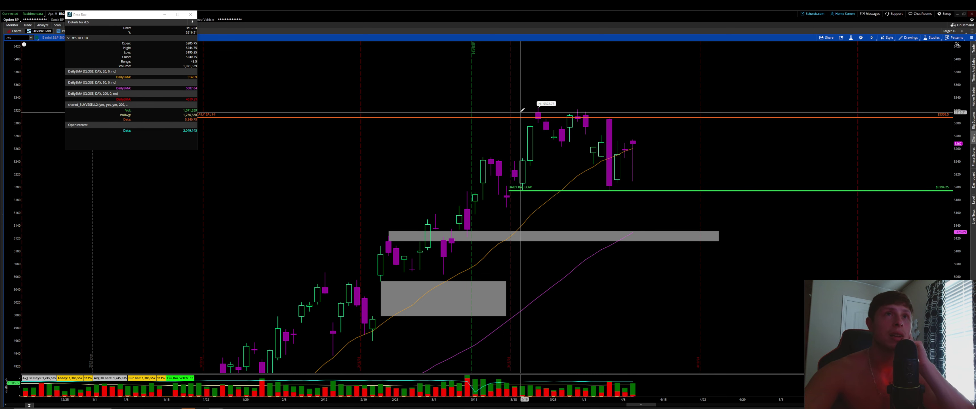
drag(539, 107, 639, 231)
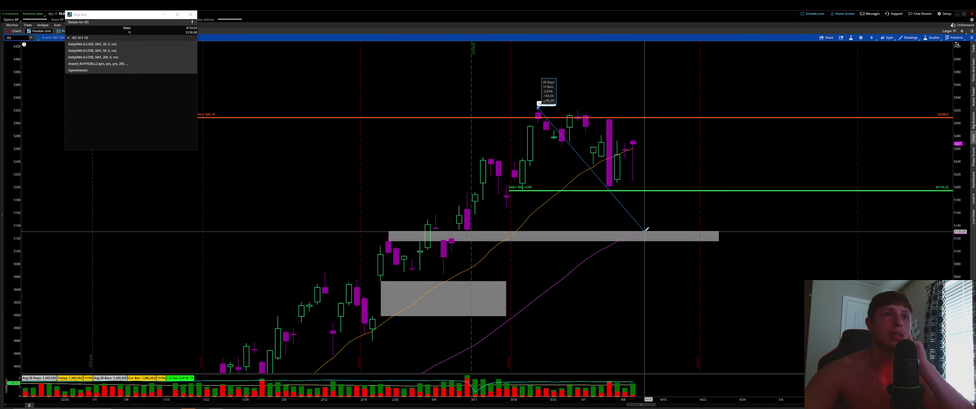
right_click(648, 233)
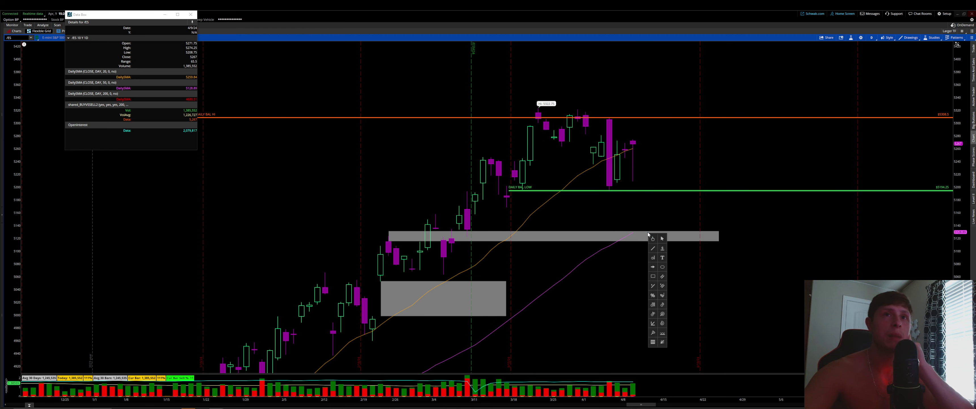
drag(680, 225, 567, 218)
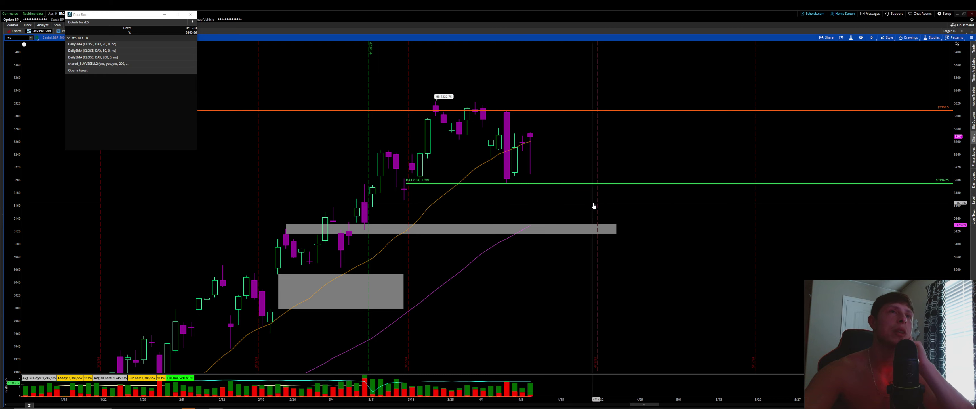
Load the Multi Time Frame Set UP2 grid and maximize its 30-minute /ESM24 chart
click(962, 30)
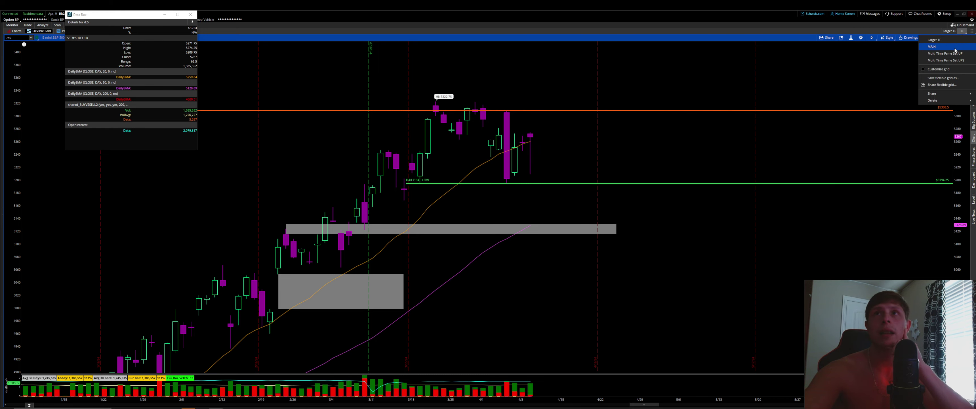
click(952, 62)
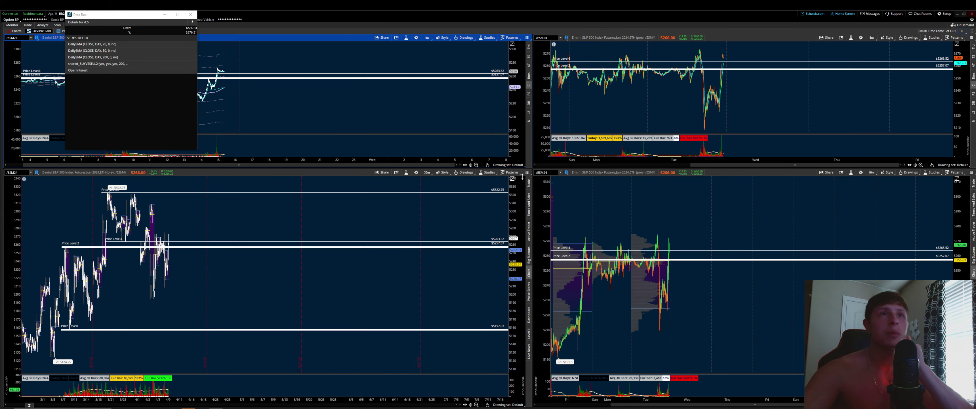
click(527, 173)
click(512, 250)
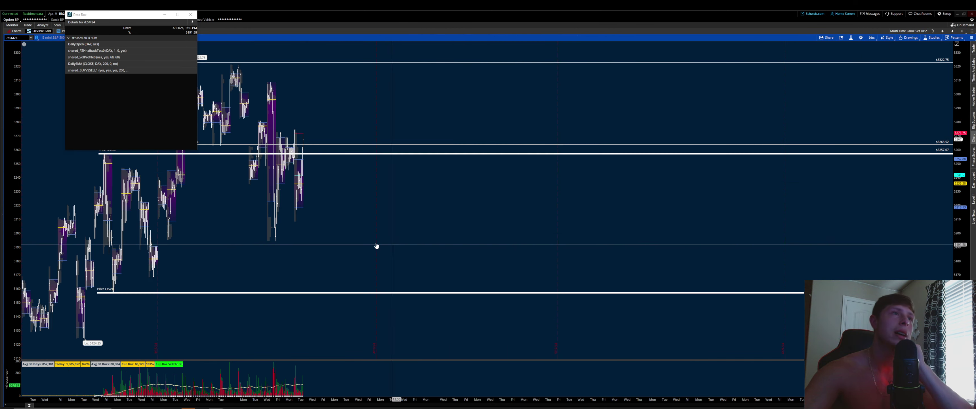
Delete the two price level lines near 5257 and 5263 from the 30-minute chart
drag(488, 253, 120, 257)
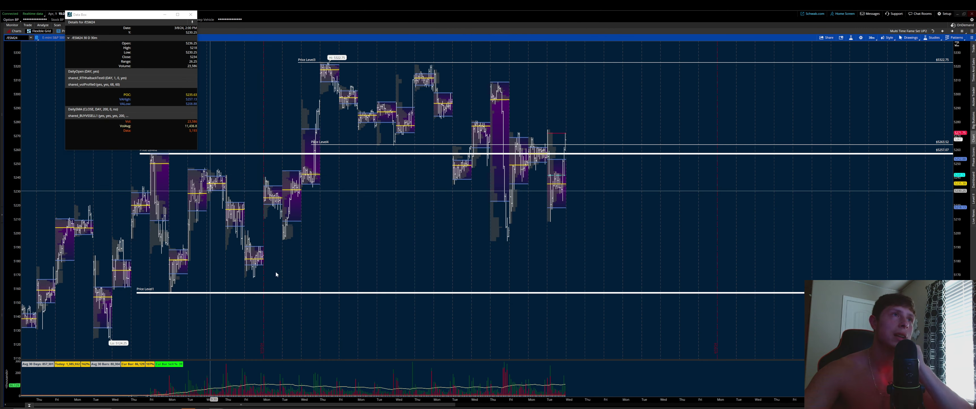
middle_click(774, 286)
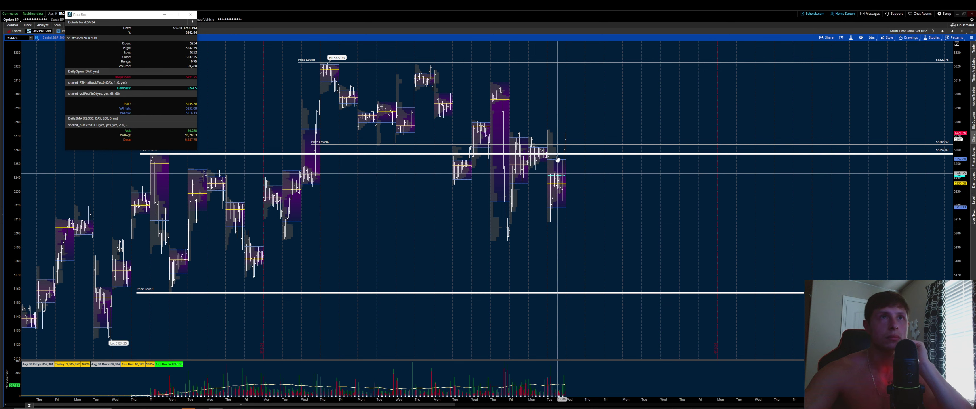
click(564, 154)
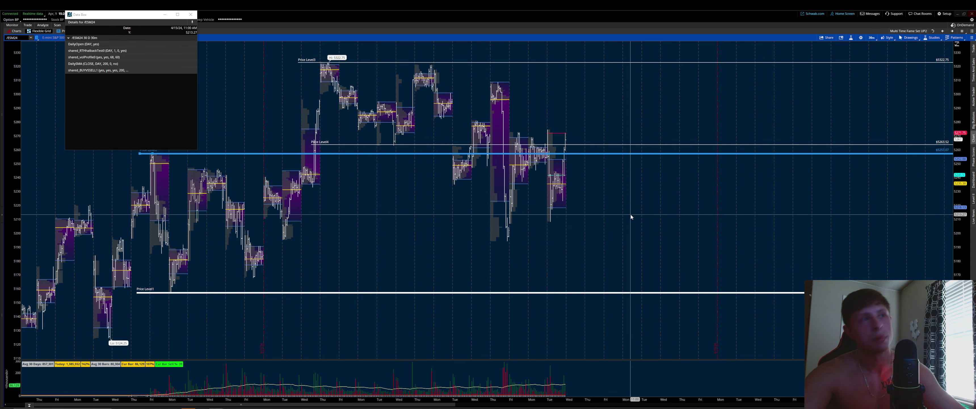
key(Delete)
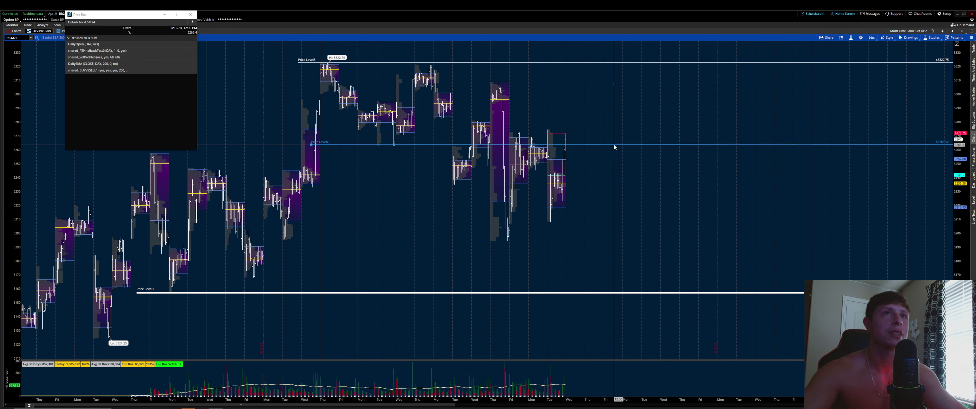
key(Delete)
Move the lowest price level line up to the recent swing low at about 5194
click(552, 292)
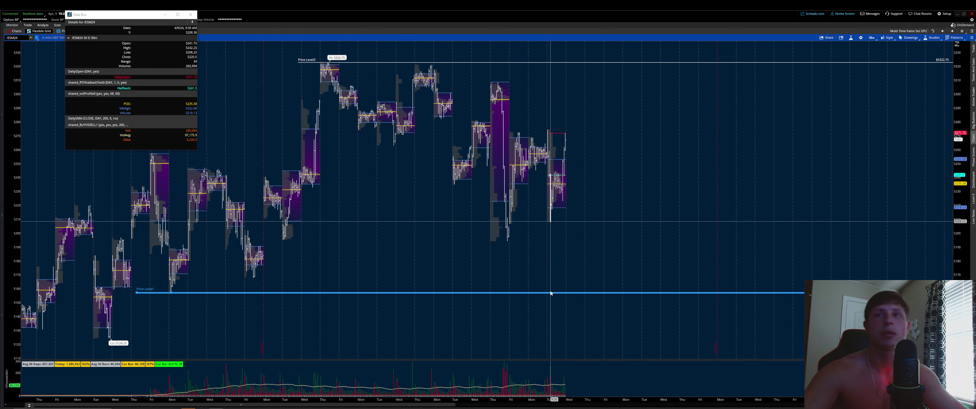
drag(507, 291, 508, 241)
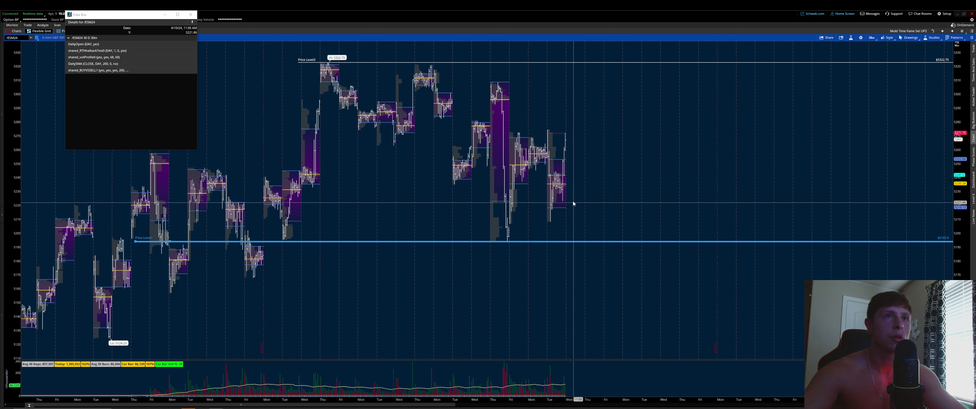
middle_click(587, 203)
click(587, 204)
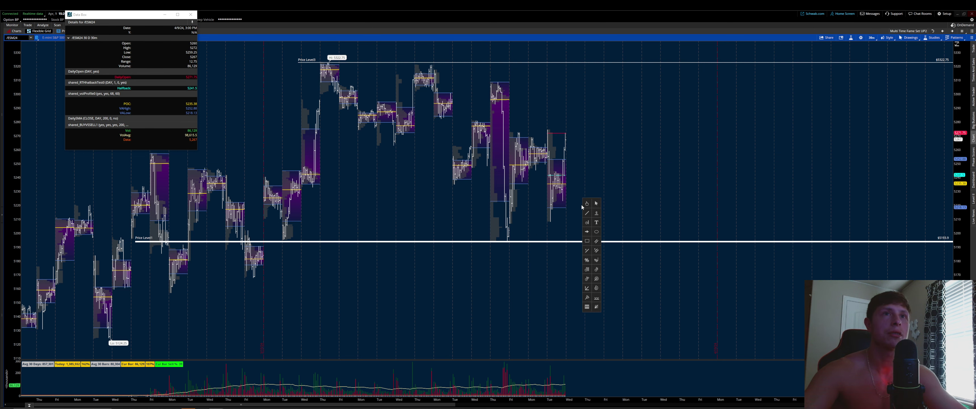
Increase the line width of the 5322.75 price level in its properties
right_click(538, 64)
click(560, 68)
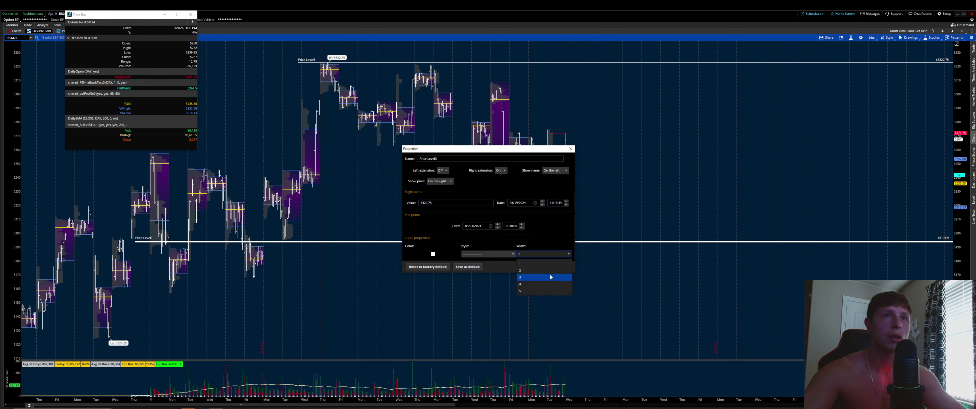
click(547, 266)
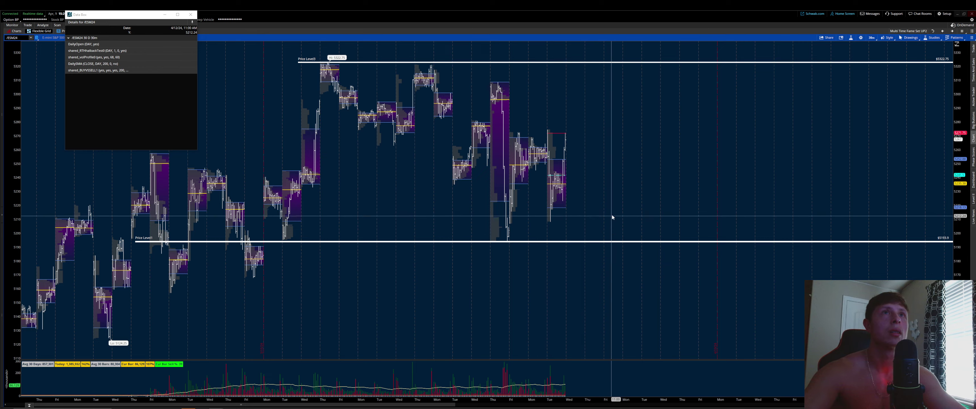
scroll(614, 258, down, 1)
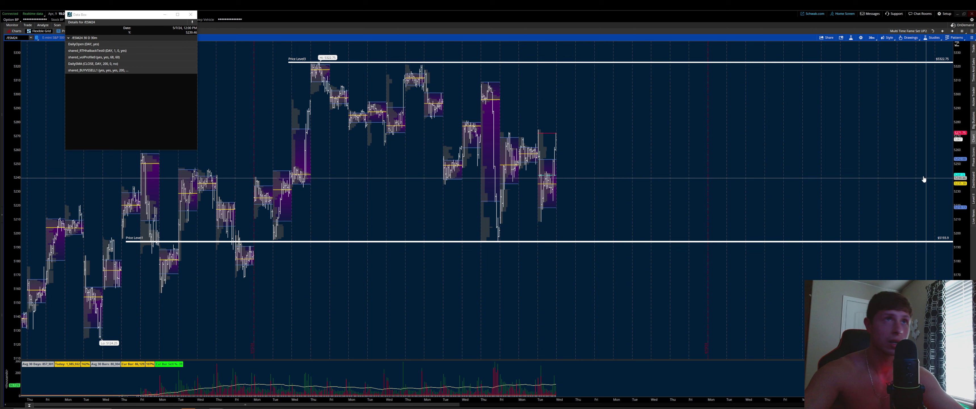
Place a new price level line at the latest session's high, at about 5274.46
middle_click(596, 146)
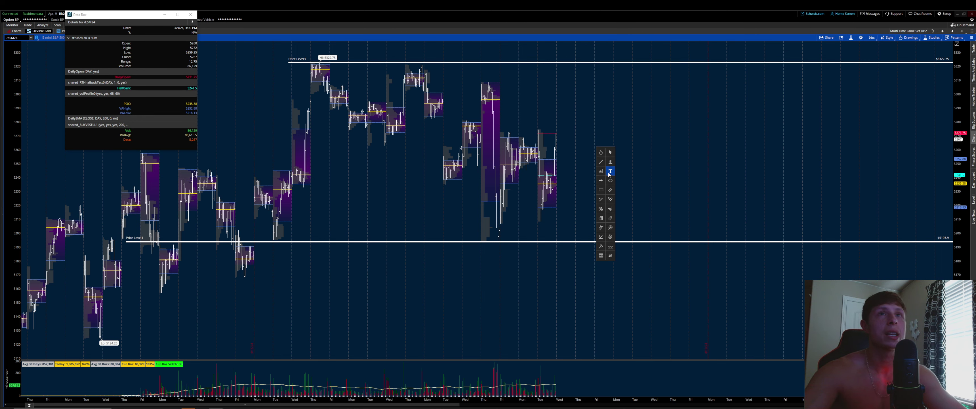
click(610, 162)
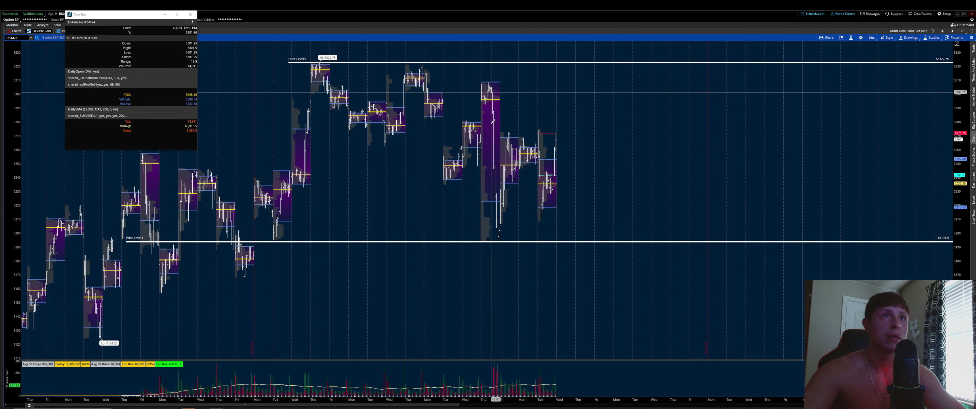
click(497, 130)
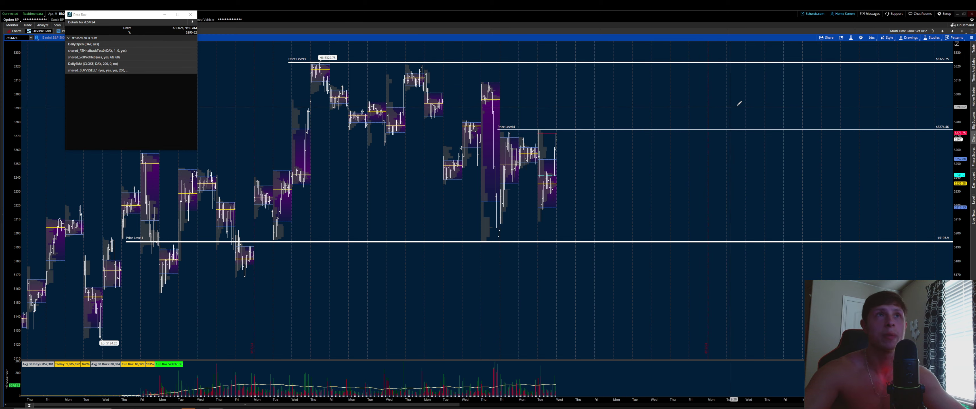
middle_click(665, 99)
click(677, 107)
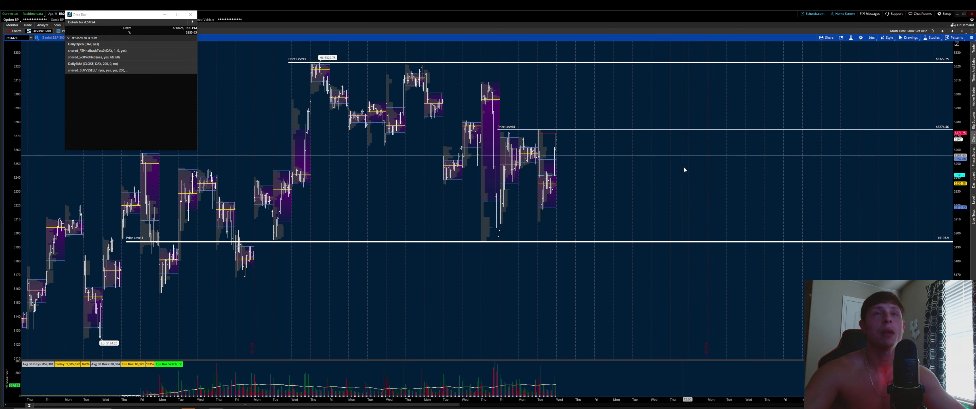
Draw a rectangle zone from the 4/4/24 session's high at about 5308.5 down to about 5292.6, extending to 4/15/24
drag(682, 166, 408, 84)
middle_click(637, 223)
click(640, 229)
drag(663, 229, 904, 237)
drag(960, 217, 960, 193)
middle_click(751, 195)
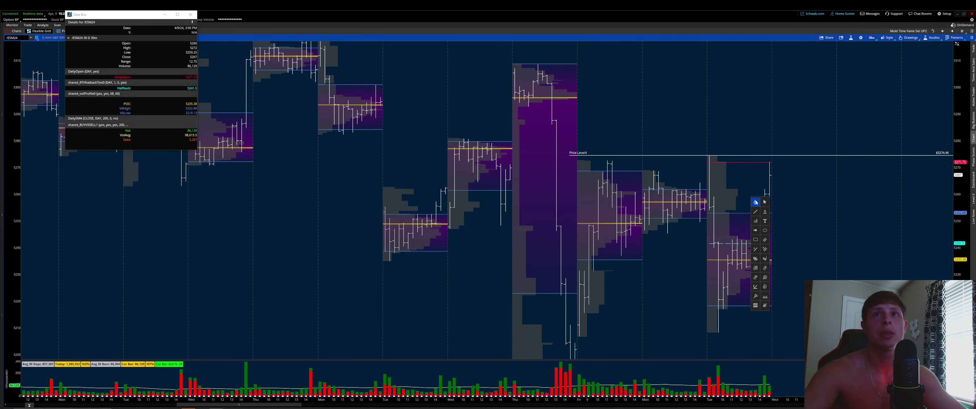
click(755, 201)
drag(764, 208, 787, 261)
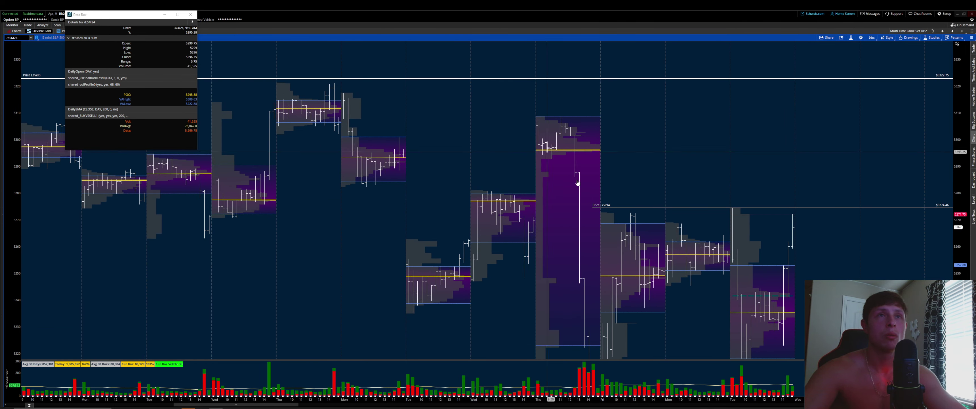
middle_click(581, 197)
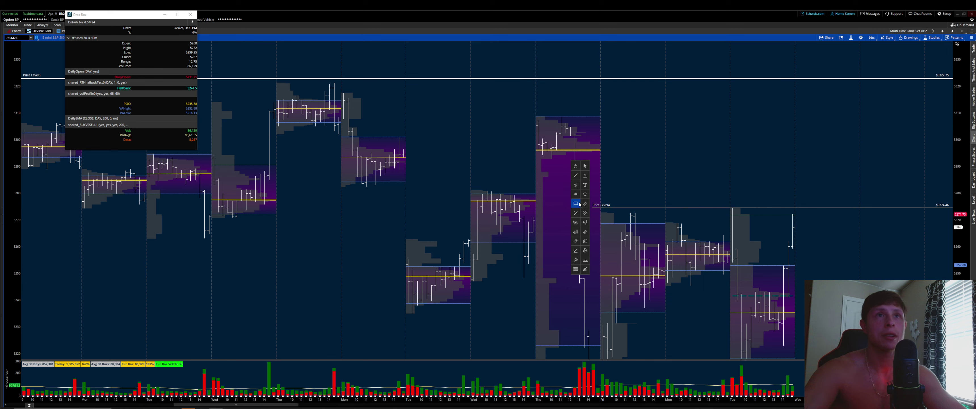
click(578, 204)
click(561, 116)
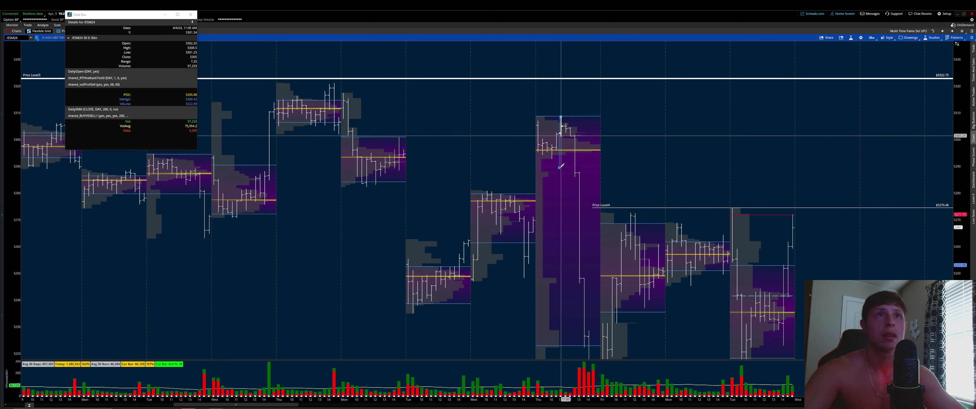
scroll(894, 157, down, 5)
click(895, 157)
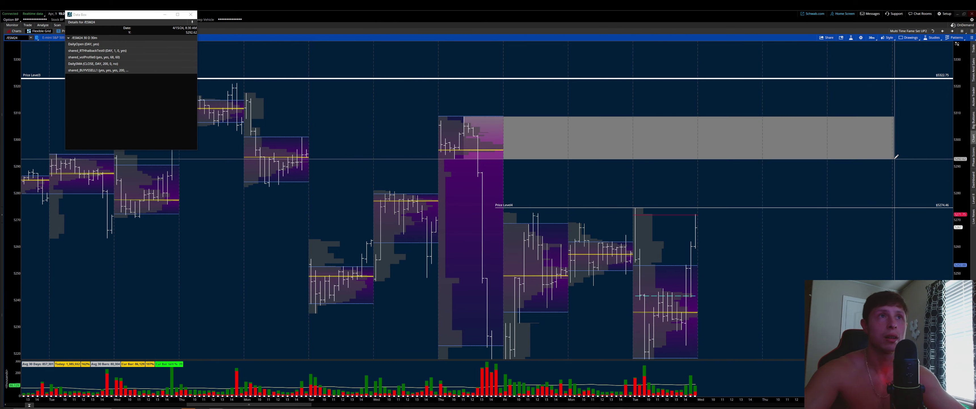
middle_click(601, 177)
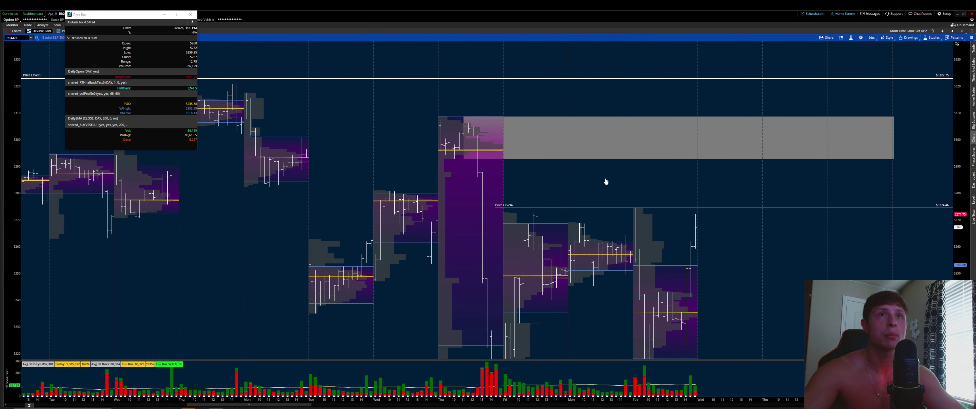
click(606, 182)
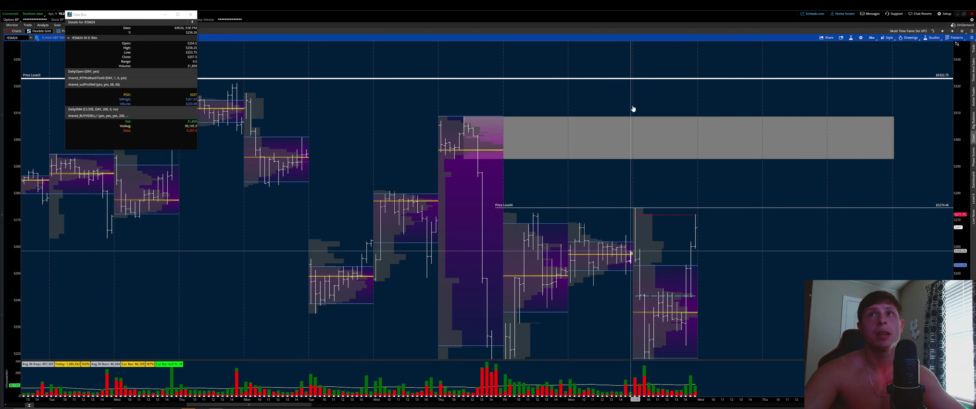
Examine the grey rectangle zone against the upper, middle and lower price levels and the sessions around it
drag(633, 108, 636, 216)
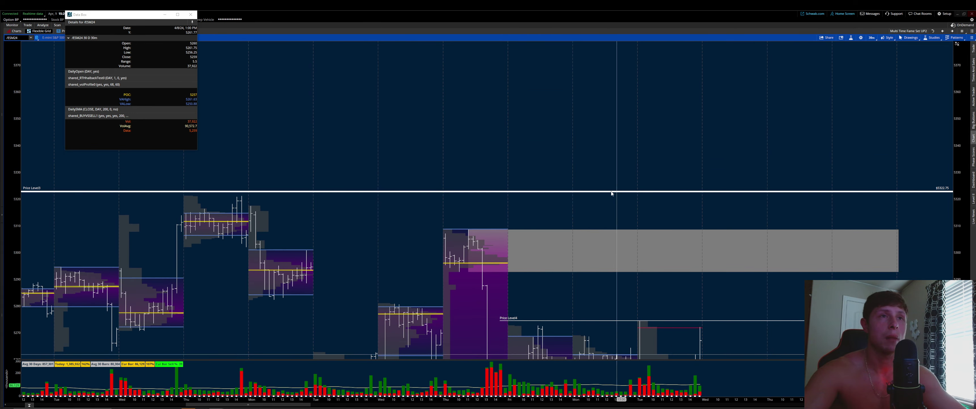
drag(645, 210, 653, 158)
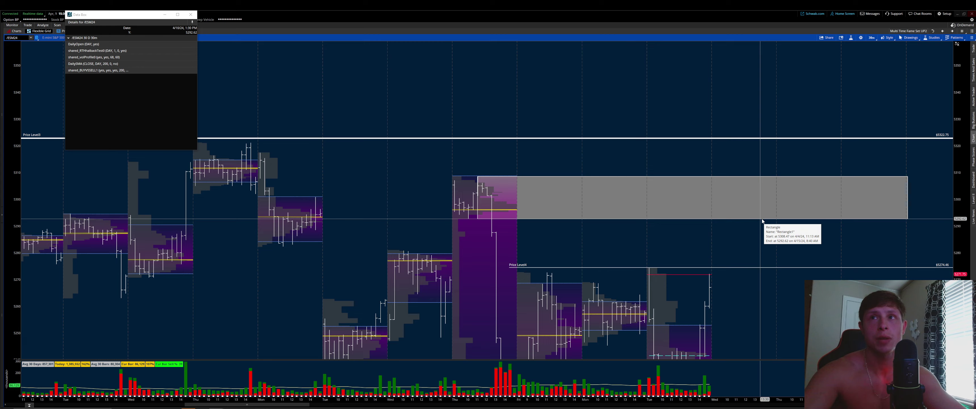
drag(765, 233, 774, 159)
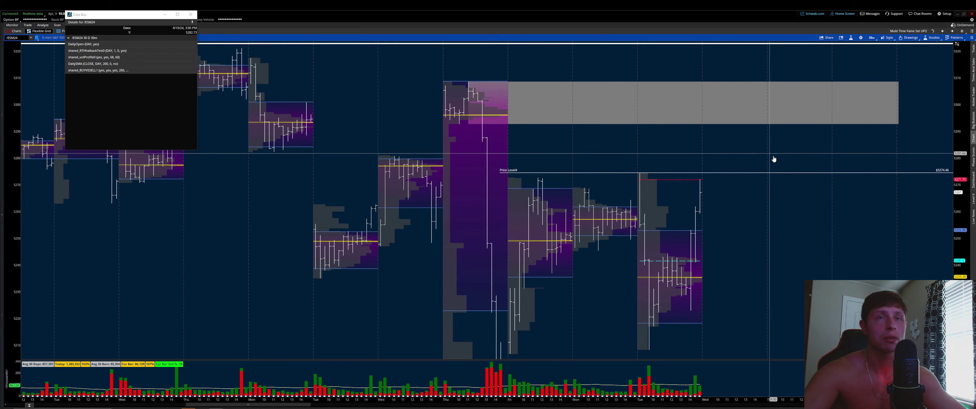
drag(759, 273, 680, 139)
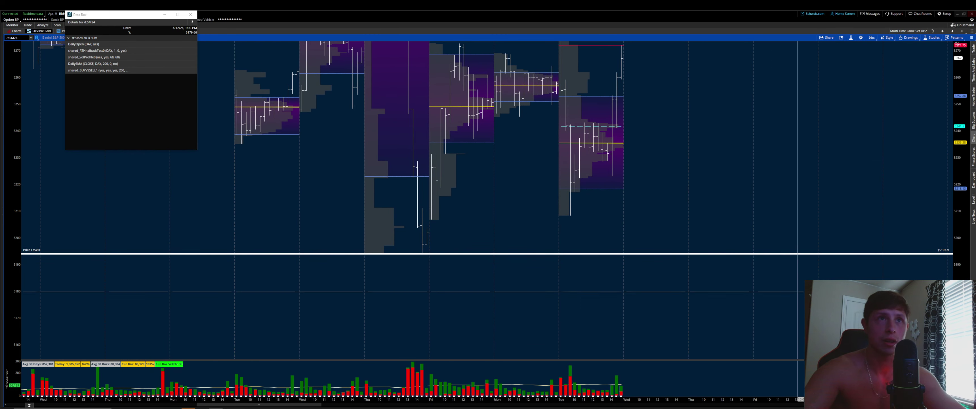
drag(774, 240, 834, 352)
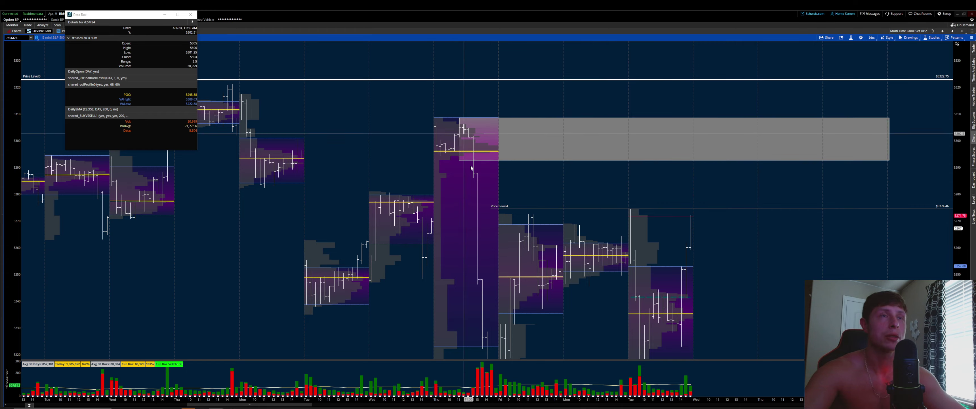
drag(505, 174, 642, 260)
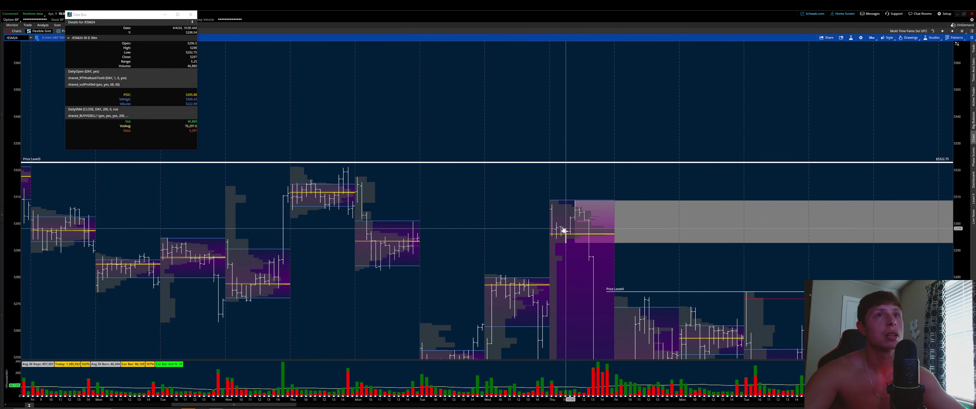
drag(609, 260, 569, 236)
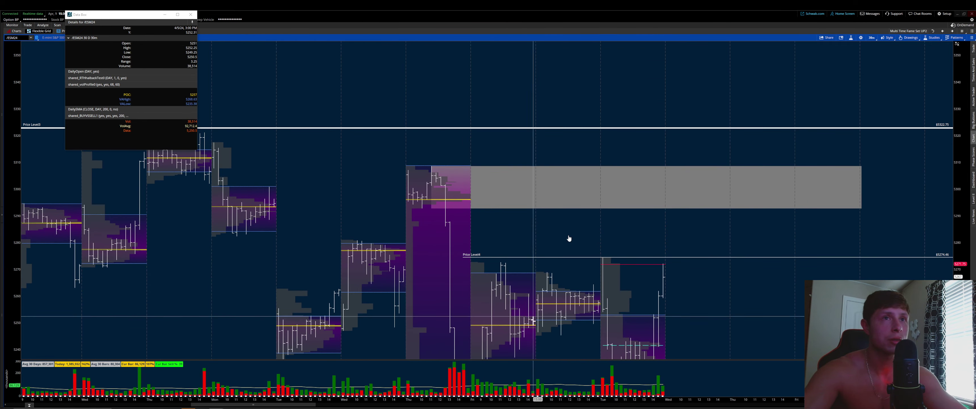
drag(651, 226, 560, 173)
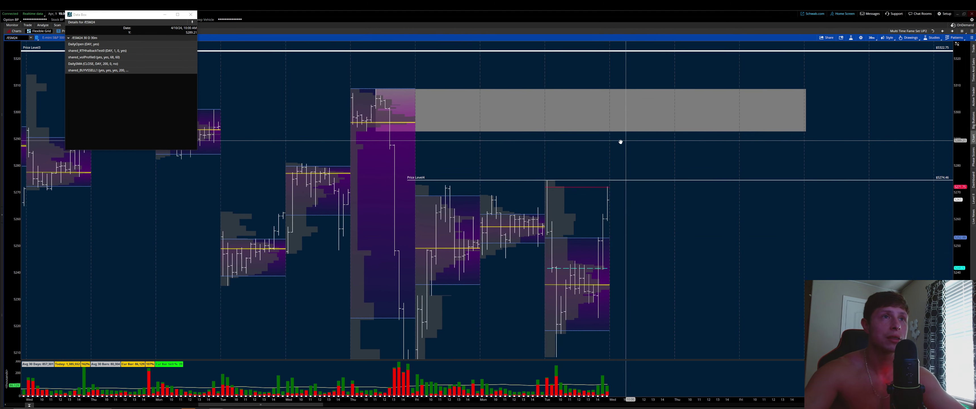
drag(621, 141, 616, 141)
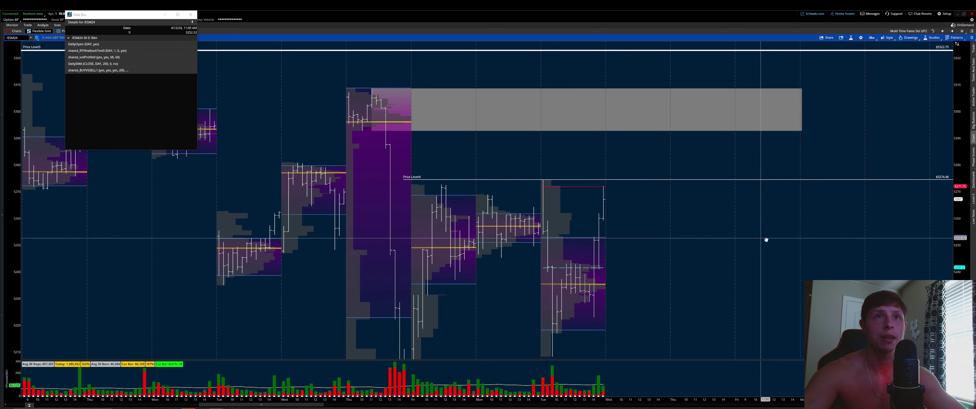
Compress the price scale to fit all three price levels and examine the sessions since the 4/4/24 sell-off
drag(764, 236, 809, 174)
drag(960, 170, 961, 223)
drag(814, 215, 961, 244)
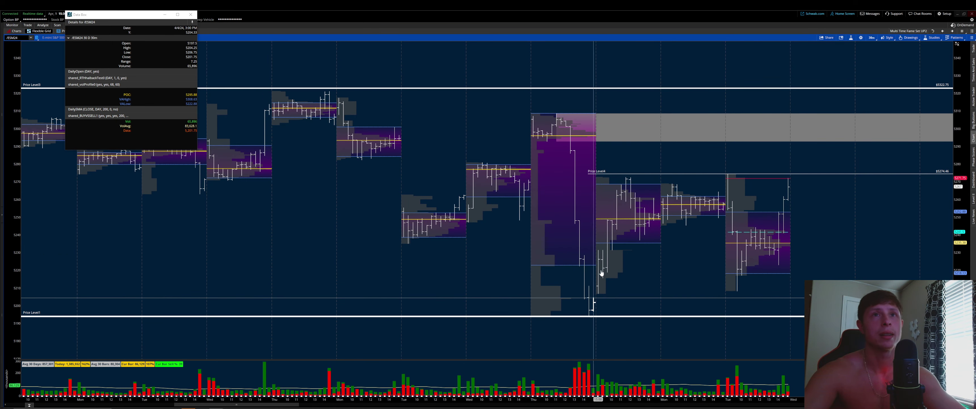
scroll(587, 267, down, 1)
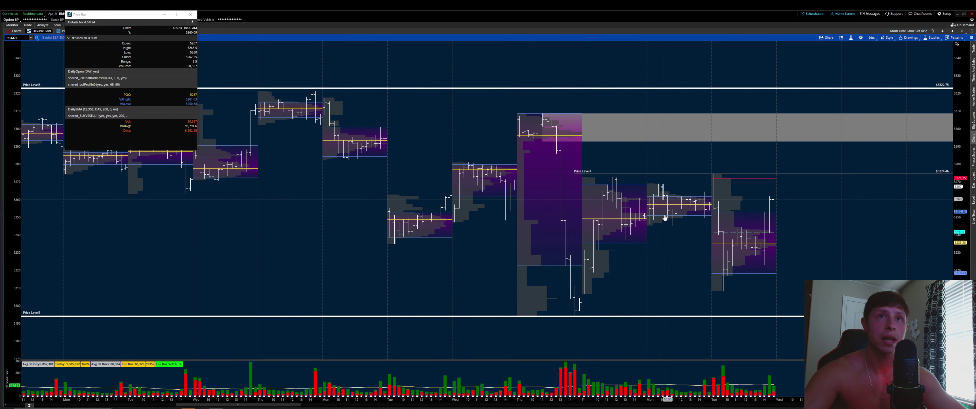
scroll(661, 223, down, 4)
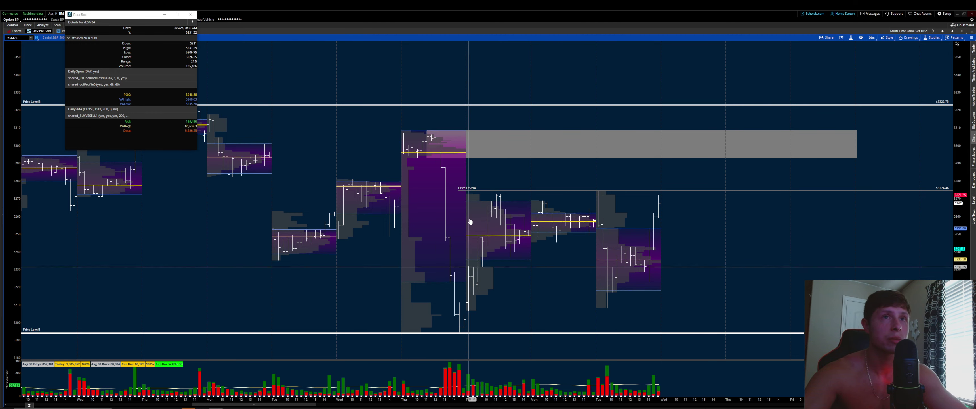
Enlarge the latest three sessions and stretch the price scale to examine their volume profiles below the 5274.46 level
middle_click(690, 244)
click(700, 247)
mouse_move(706, 342)
mouse_down()
mouse_move(654, 342)
mouse_move(509, 175)
mouse_up()
drag(644, 229, 730, 325)
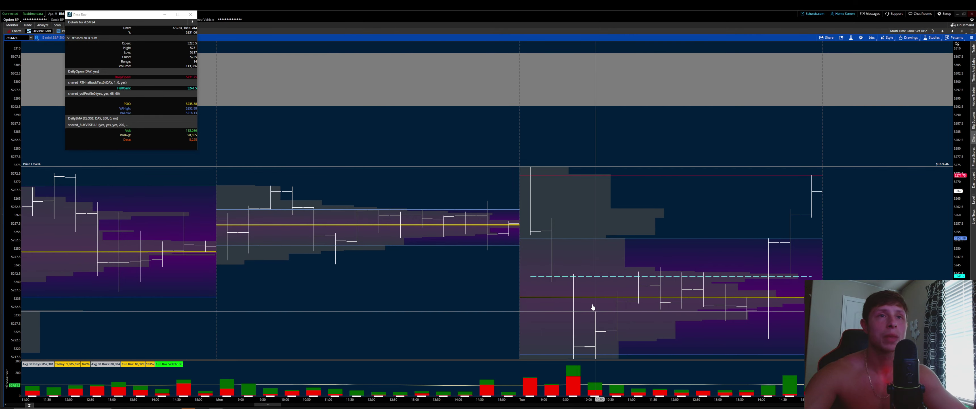
drag(595, 281, 595, 225)
drag(959, 235, 959, 175)
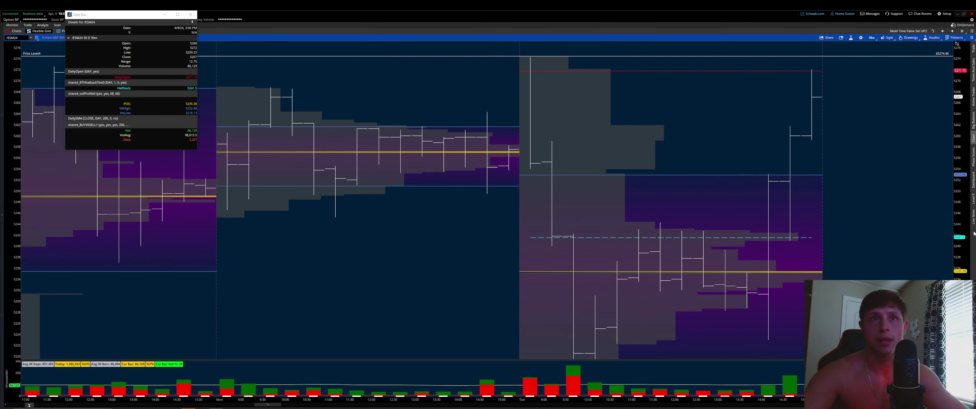
Examine the 4/9/24 session's volume profile, halfback line, POC and value area against its 30-minute bars
drag(679, 240, 744, 216)
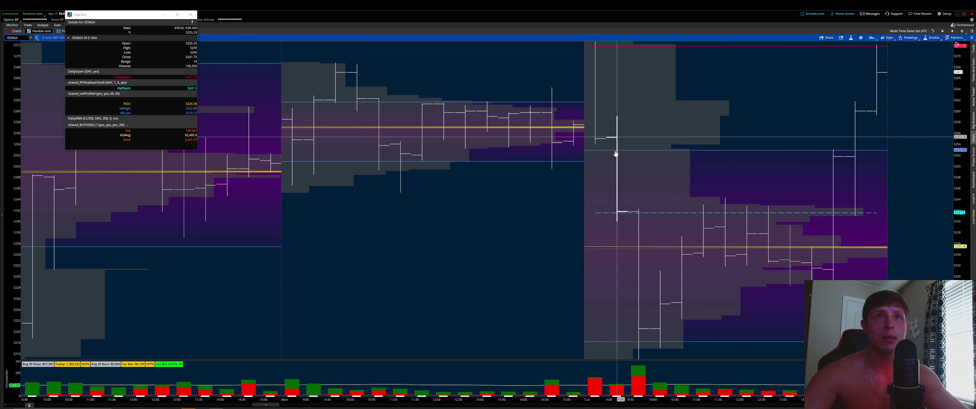
drag(645, 215, 646, 183)
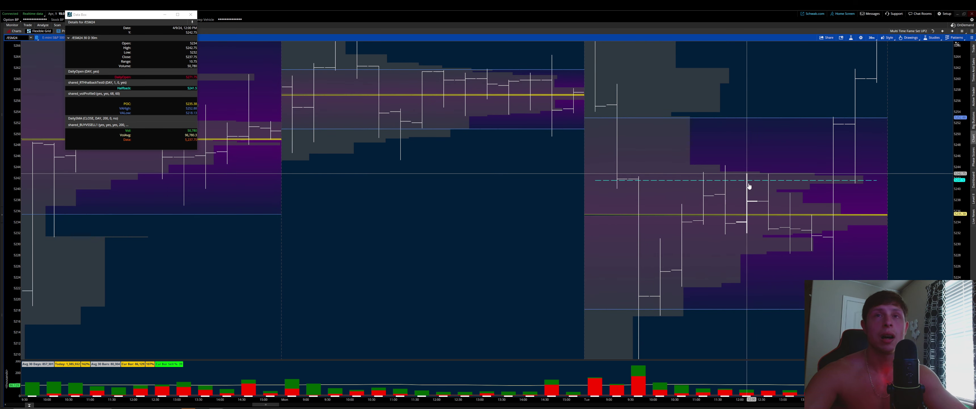
drag(734, 187, 635, 191)
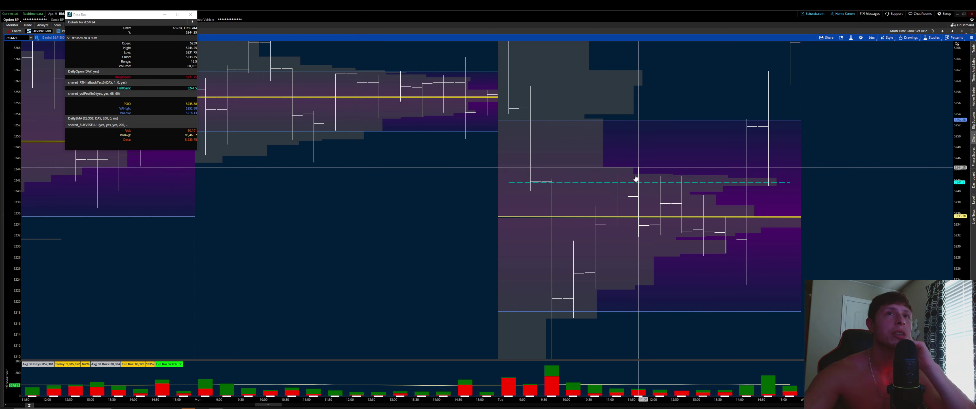
drag(634, 178, 591, 174)
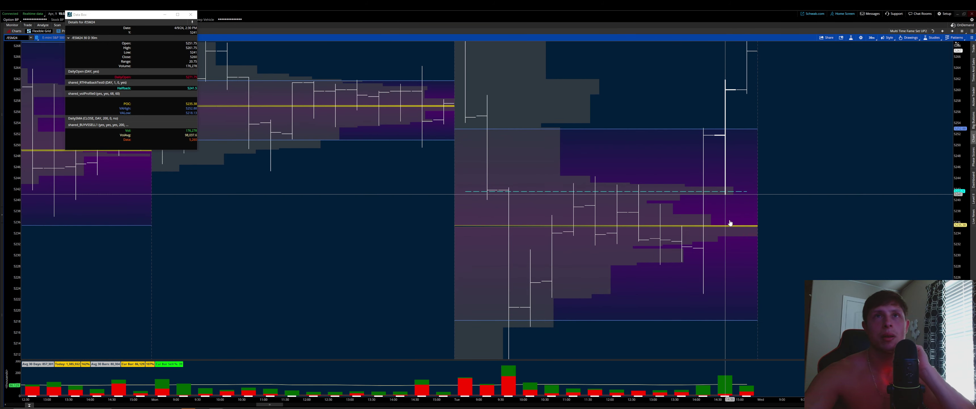
drag(708, 149, 617, 252)
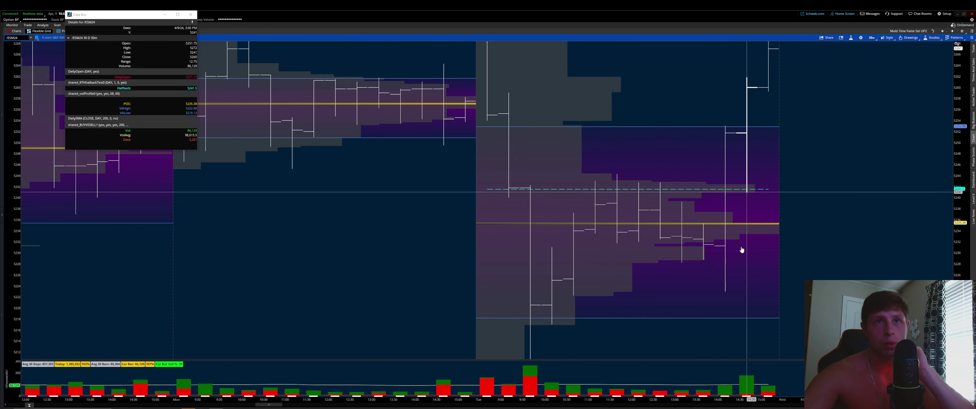
drag(653, 358, 716, 286)
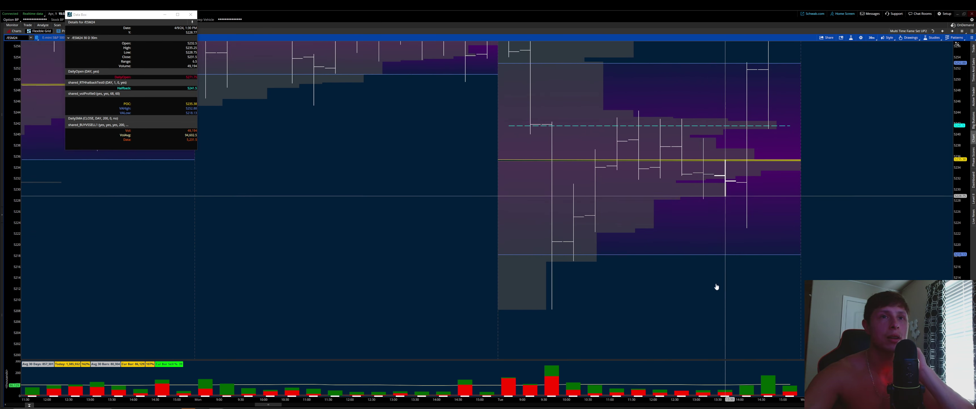
drag(608, 287, 572, 383)
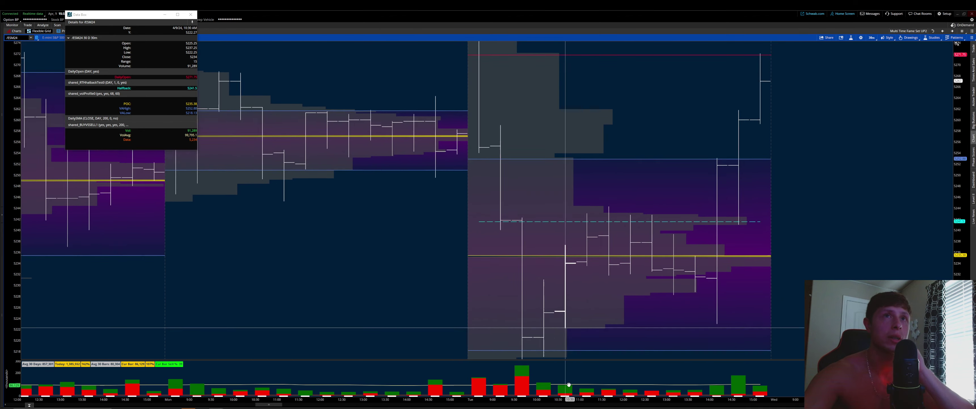
drag(587, 264, 634, 303)
drag(659, 326, 638, 221)
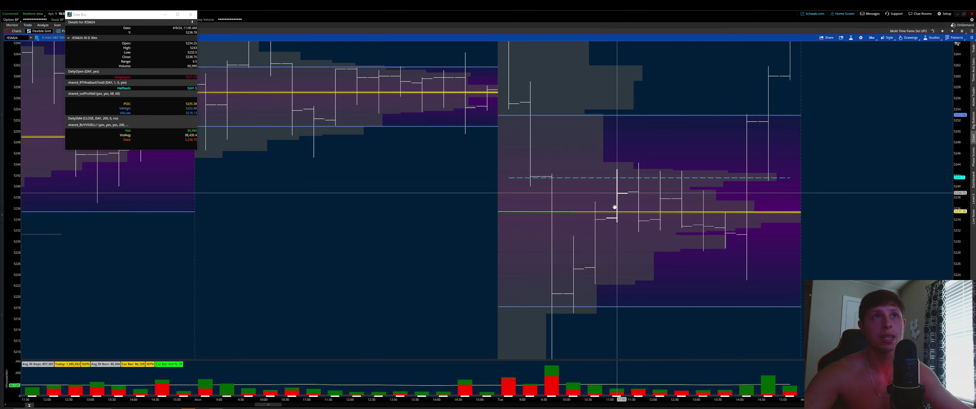
drag(614, 227, 610, 350)
drag(562, 199, 580, 284)
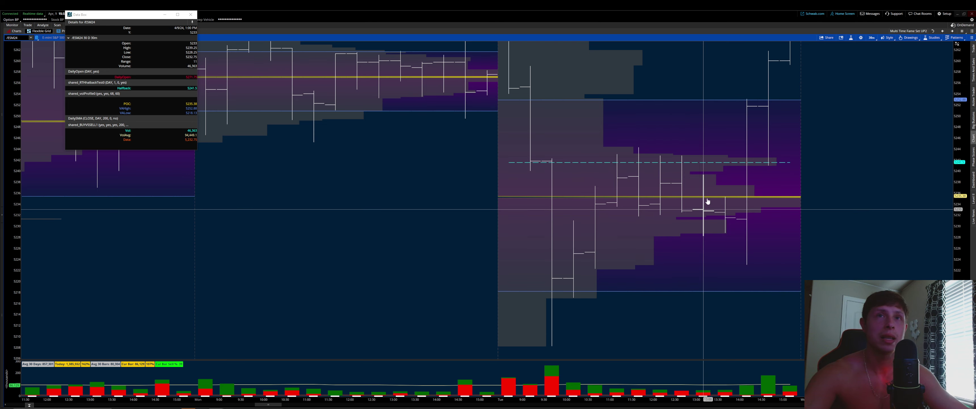
drag(688, 203, 594, 226)
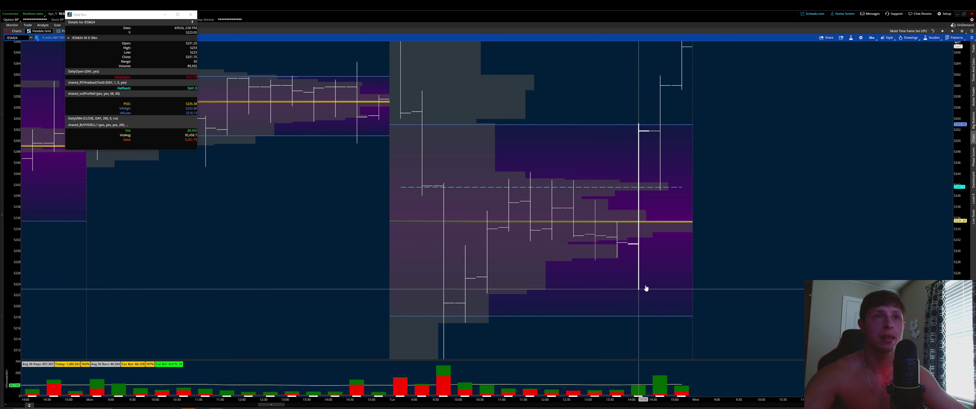
mouse_move(649, 290)
mouse_down()
mouse_move(655, 308)
mouse_move(658, 289)
mouse_up()
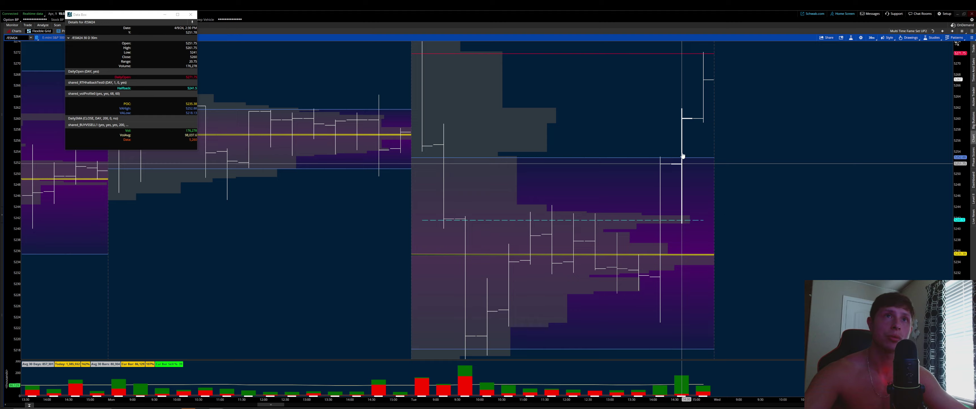
Compare the 4/9/24 session with the 5274.46 price level and the preceding sessions back to the 4/4/24 sell-off
drag(669, 224, 635, 352)
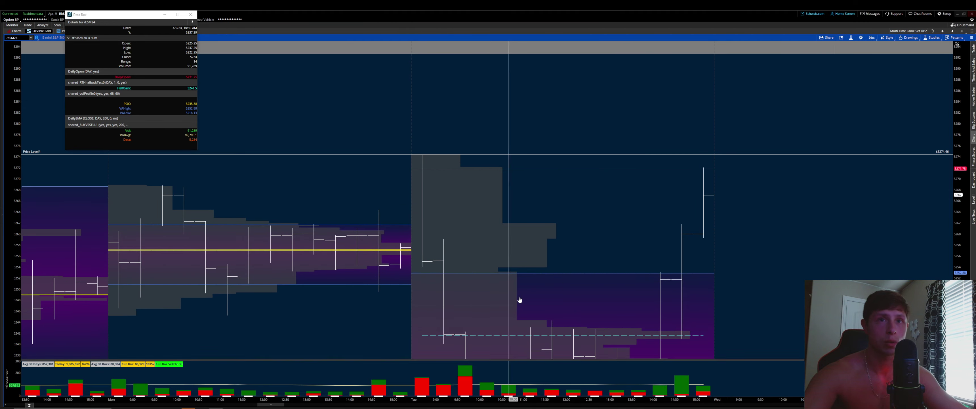
drag(681, 289, 661, 277)
drag(588, 299, 713, 177)
drag(958, 221, 877, 301)
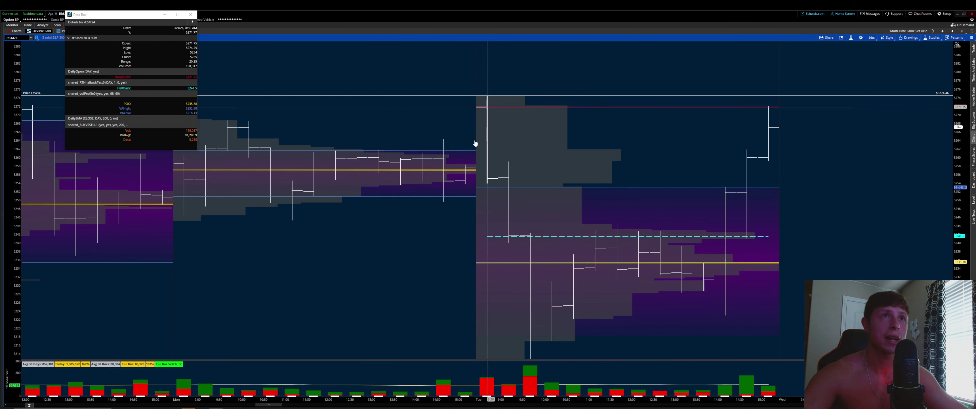
drag(550, 192, 593, 170)
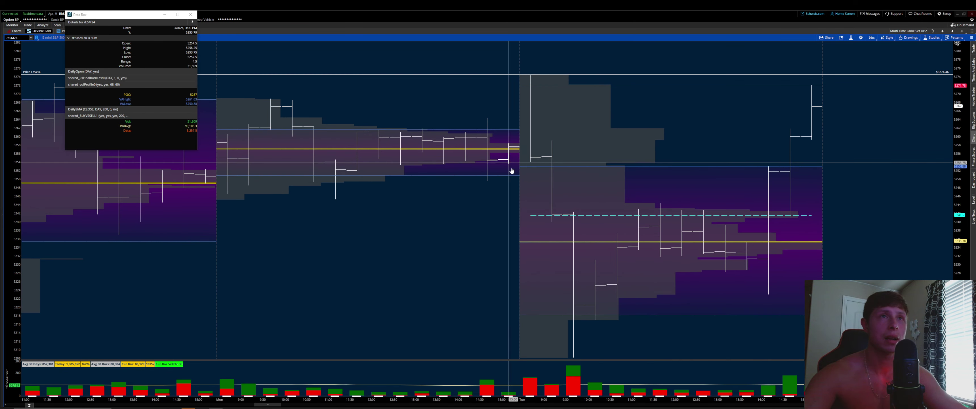
drag(511, 170, 599, 220)
drag(591, 399, 531, 399)
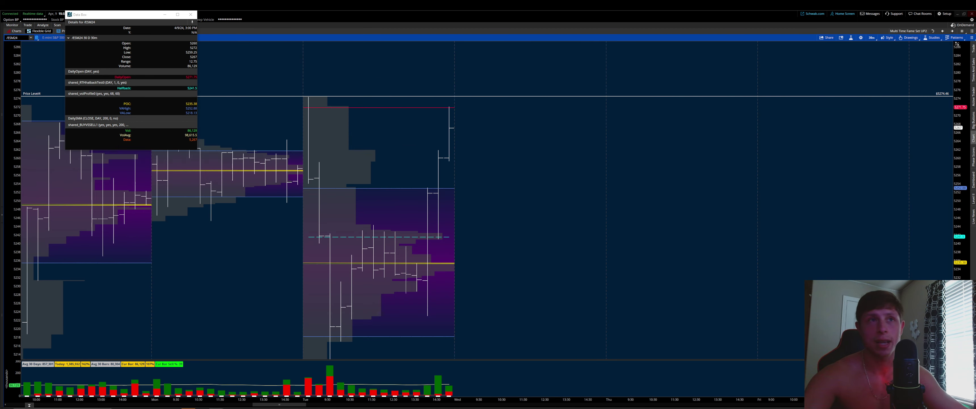
drag(538, 270, 658, 269)
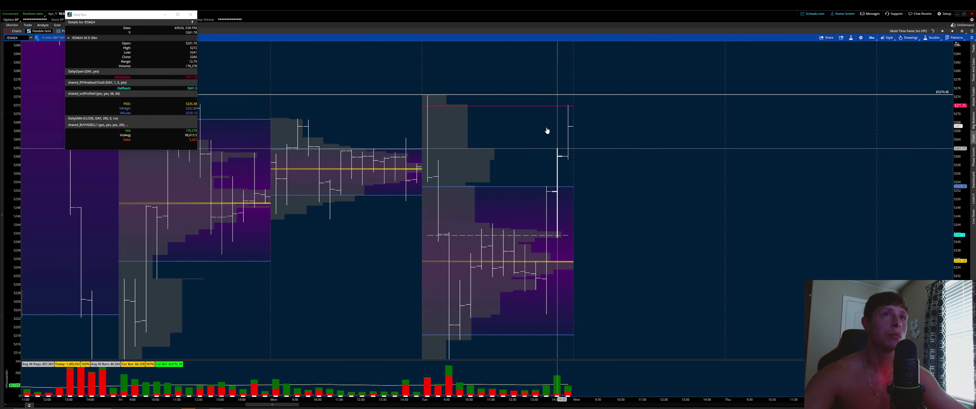
drag(547, 131, 675, 203)
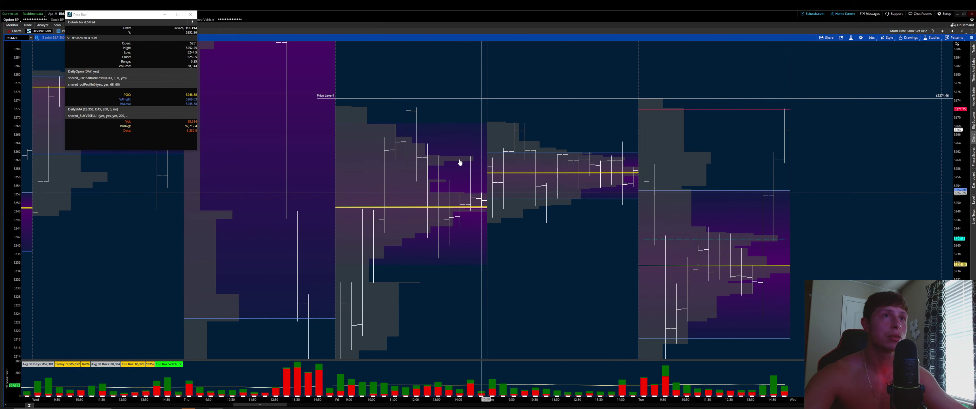
drag(457, 246, 481, 286)
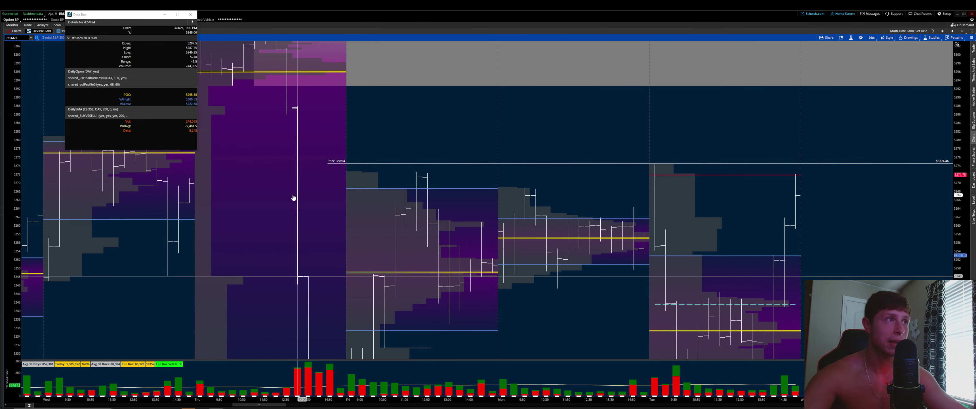
drag(309, 307, 521, 318)
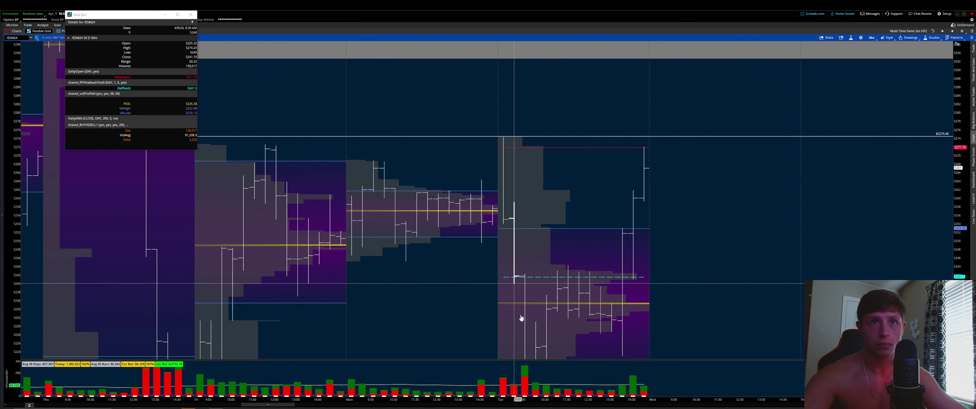
Switch the chart to the drawing set holding the labelled LOD and POC levels and activate the panning cursor
click(913, 404)
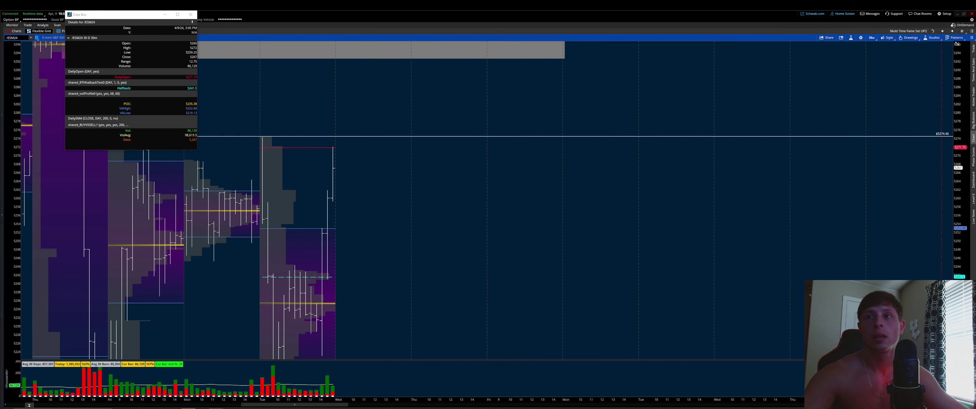
click(939, 390)
middle_click(512, 263)
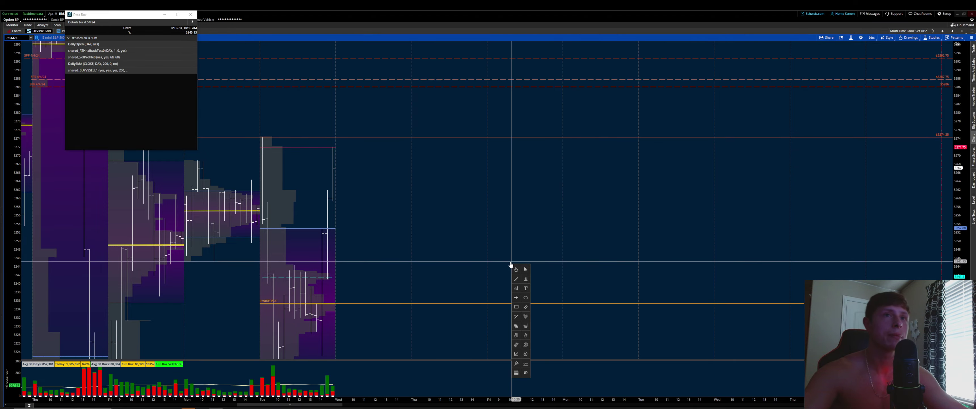
click(515, 270)
Place a price level at the low of the 4/9/24 session, at about 5208.27
mouse_move(517, 273)
mouse_down()
mouse_move(938, 199)
mouse_move(961, 241)
mouse_up()
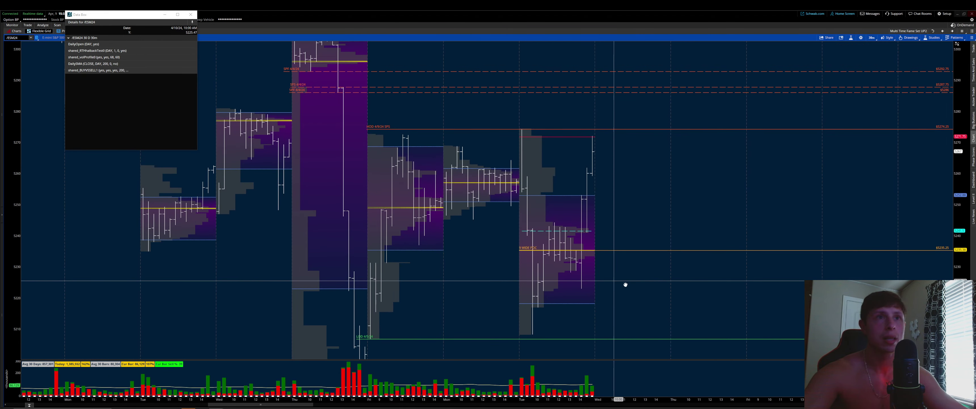
drag(552, 221, 602, 239)
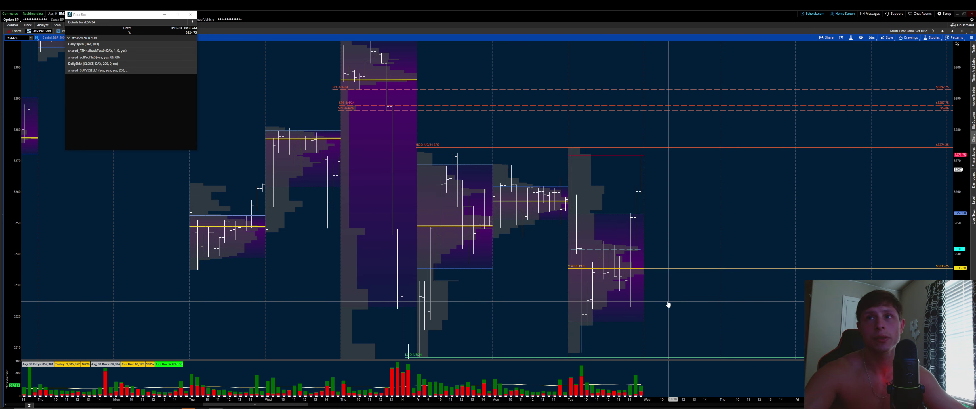
drag(667, 305, 701, 221)
middle_click(612, 270)
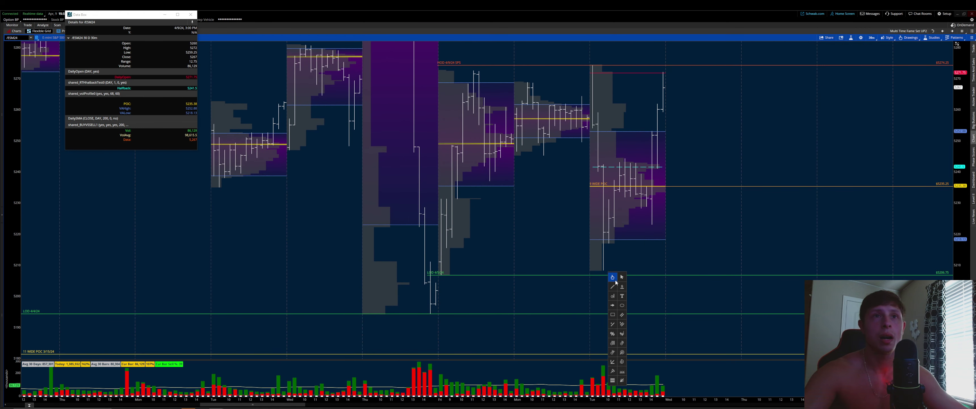
click(621, 286)
click(602, 270)
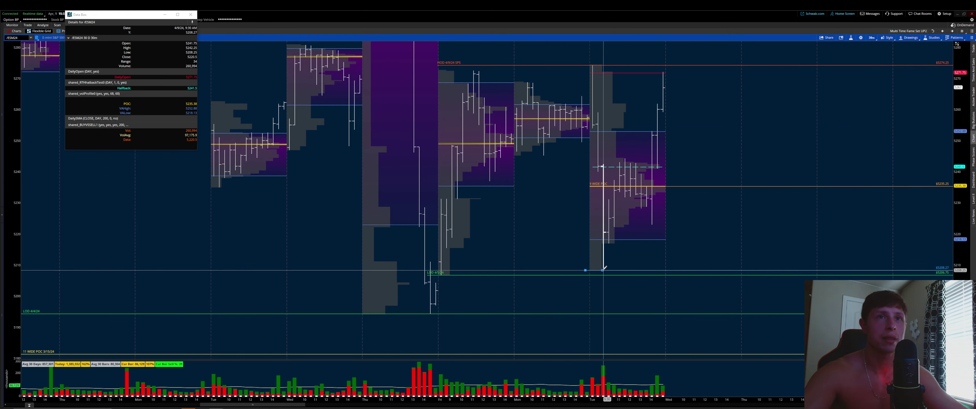
Name the new price level LOD 4/9/24, set its value to 5208.25 and colour it green
right_click(606, 267)
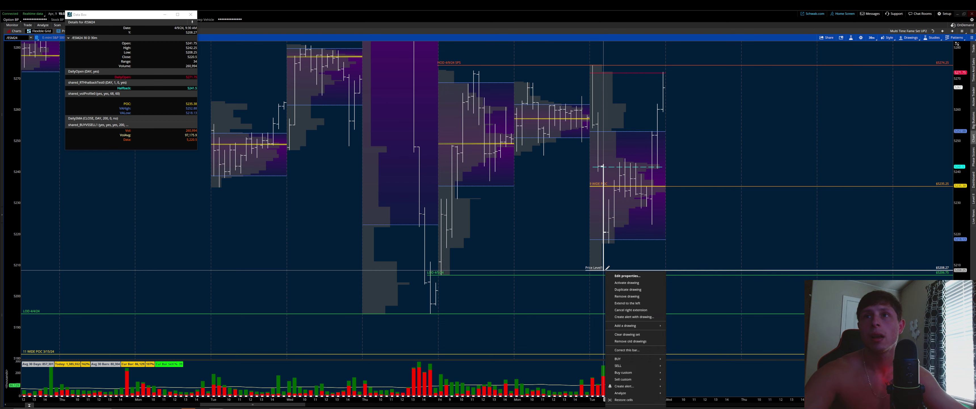
click(627, 276)
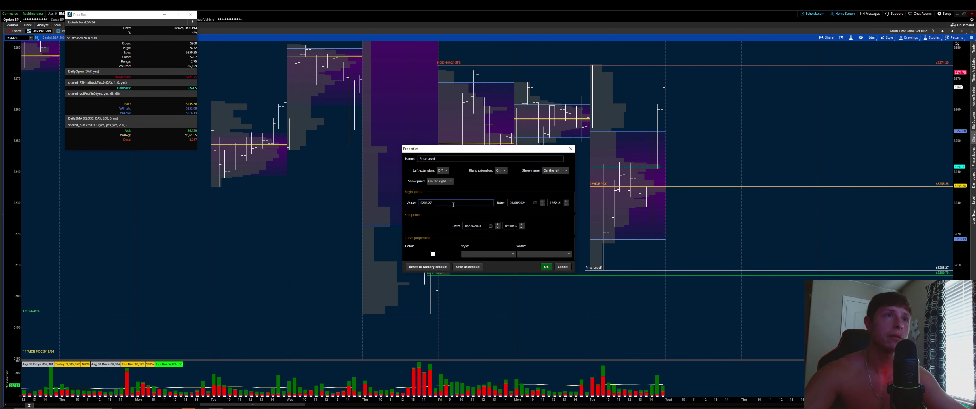
triple_click(452, 158)
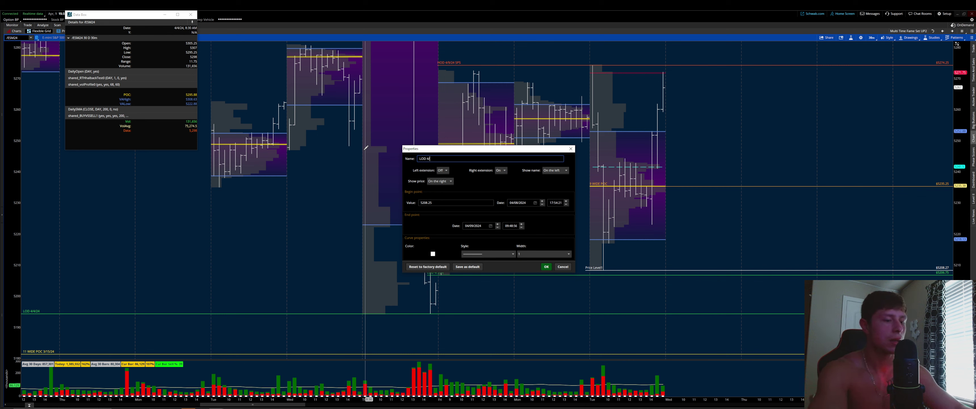
text(LOD 4/9/24)
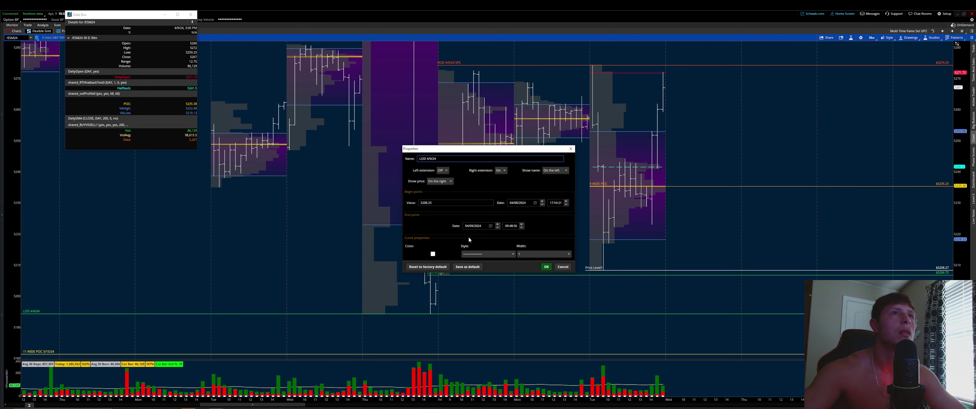
click(546, 266)
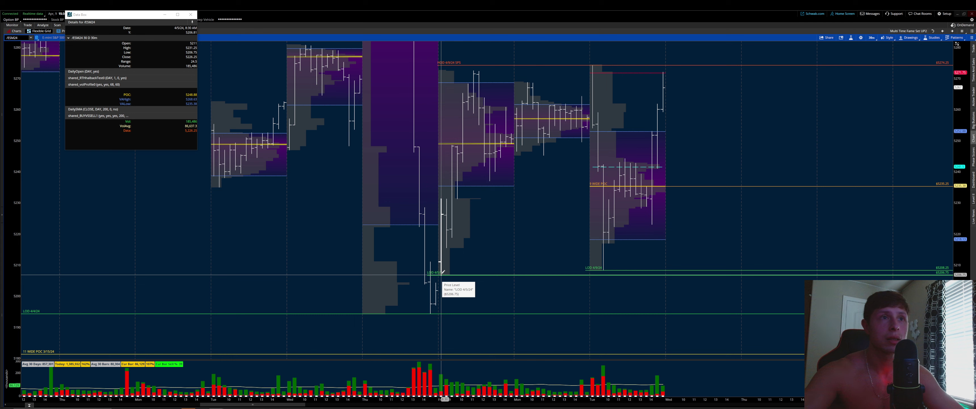
Examine the LOD 4/4/24 level and the older LOD, POC and gap levels beneath it
right_click(433, 313)
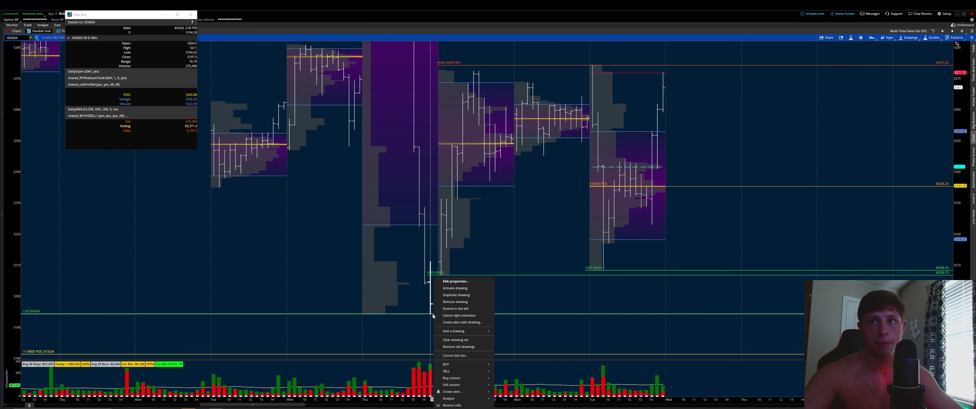
middle_click(584, 306)
click(585, 311)
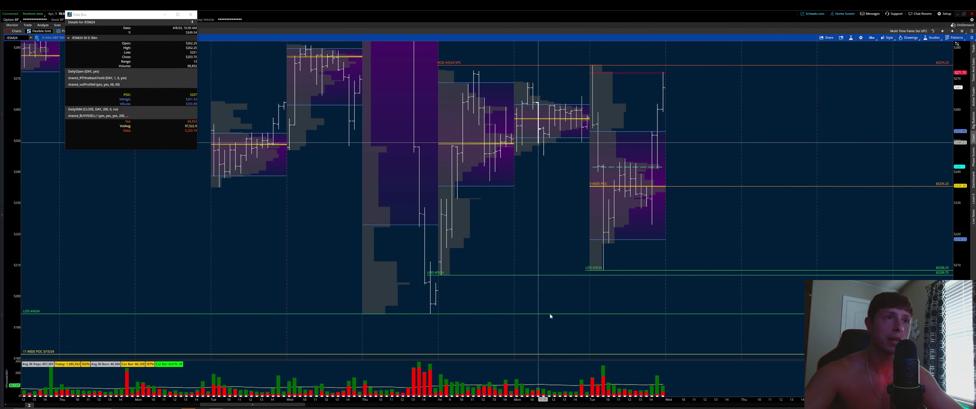
drag(654, 253, 743, 193)
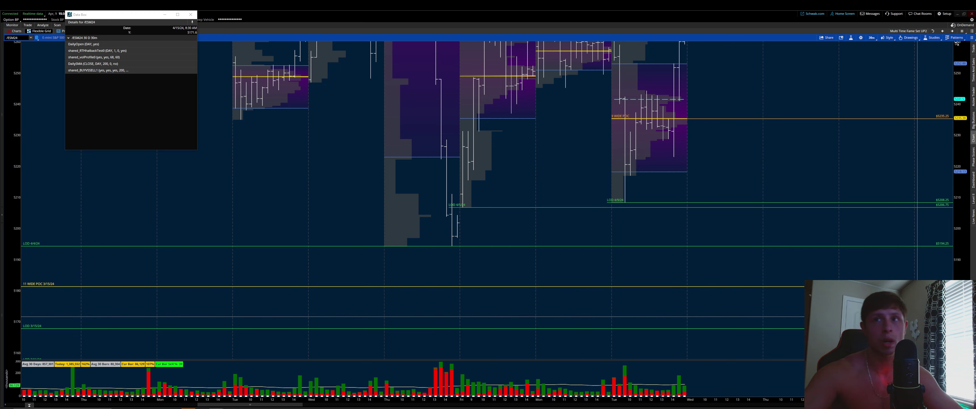
mouse_move(927, 304)
mouse_down()
mouse_move(948, 281)
mouse_move(927, 298)
mouse_up()
drag(799, 302, 868, 270)
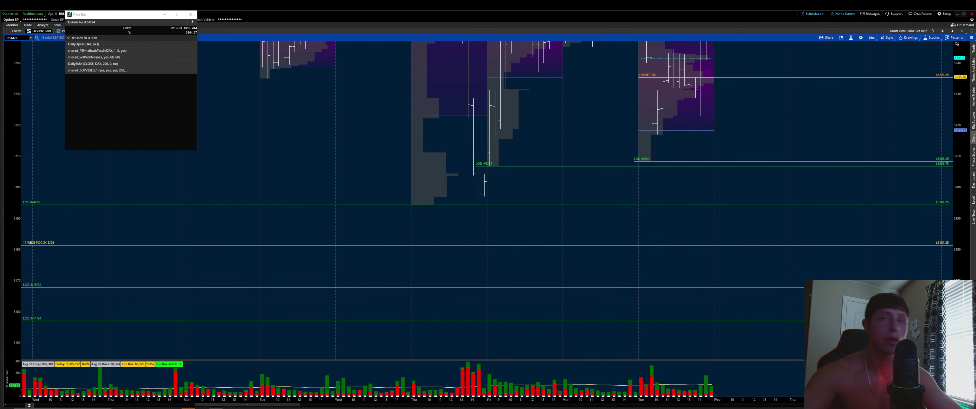
drag(904, 314, 954, 228)
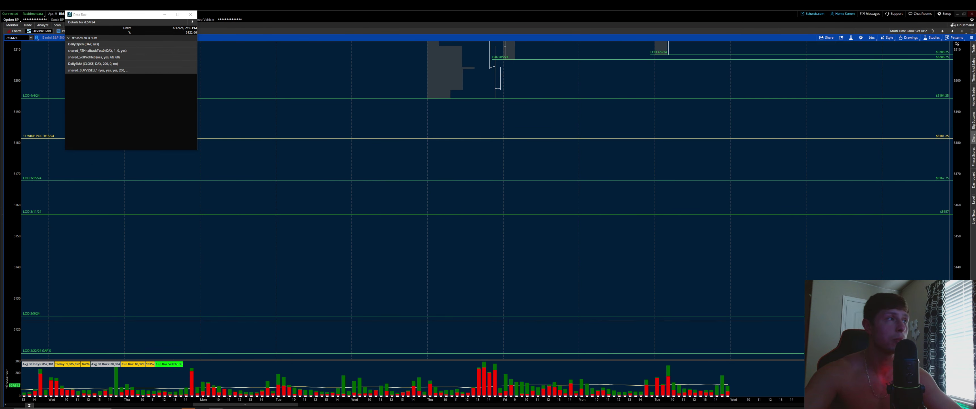
Examine the recent sessions between the LOD 4/4/24 level and the red HOD levels above them
drag(827, 298, 843, 296)
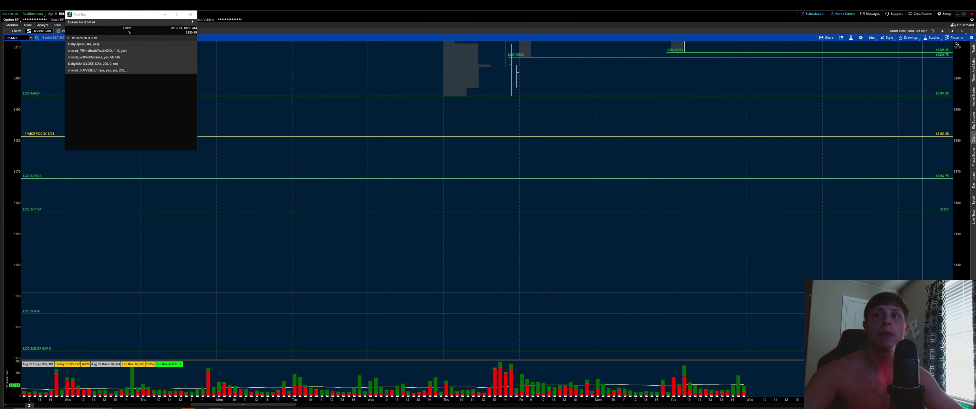
drag(894, 189, 830, 339)
drag(789, 157, 751, 296)
drag(778, 240, 768, 337)
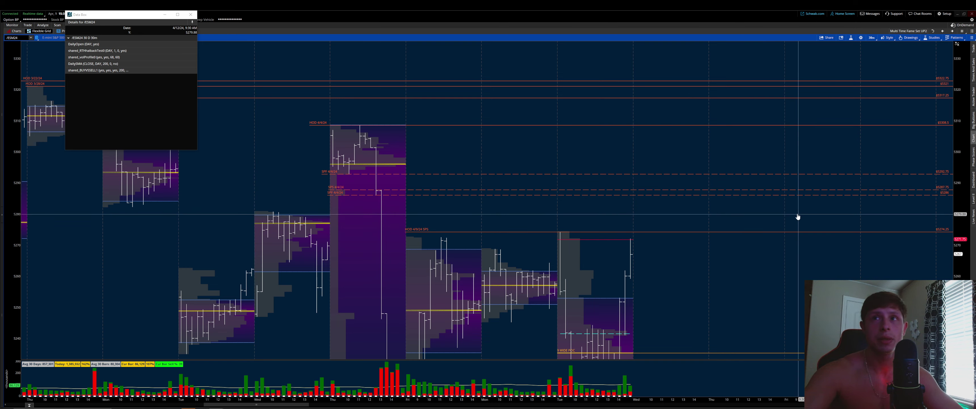
drag(755, 291, 766, 173)
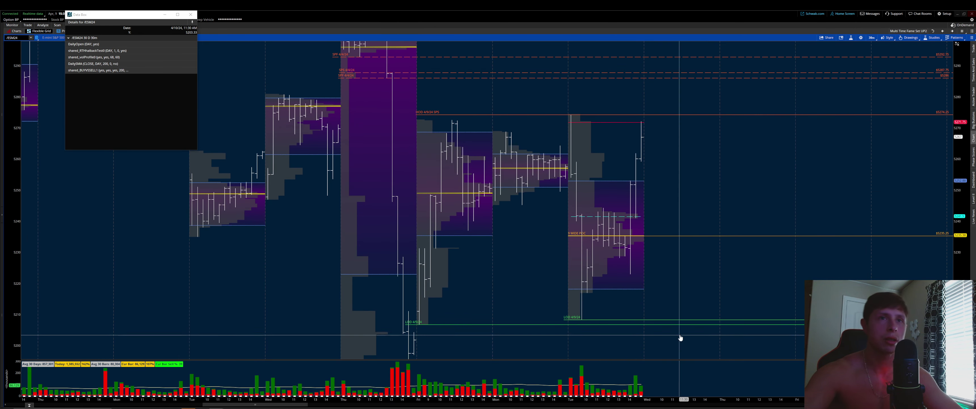
drag(710, 302, 693, 365)
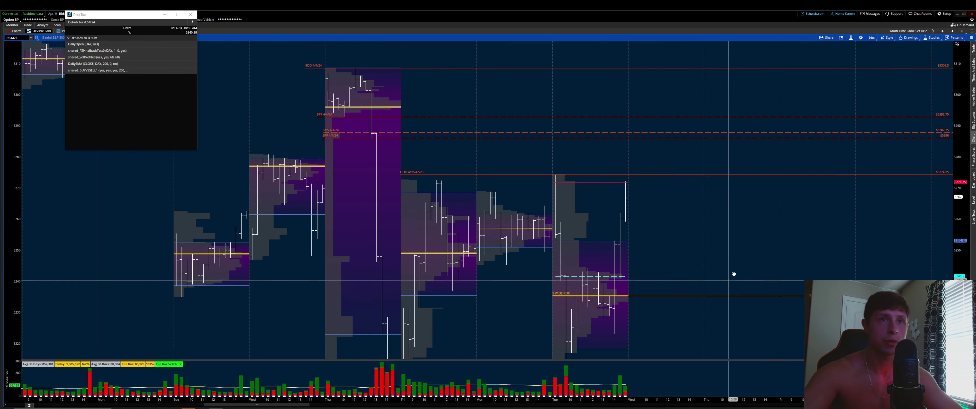
scroll(732, 275, down, 2)
scroll(746, 349, up, 6)
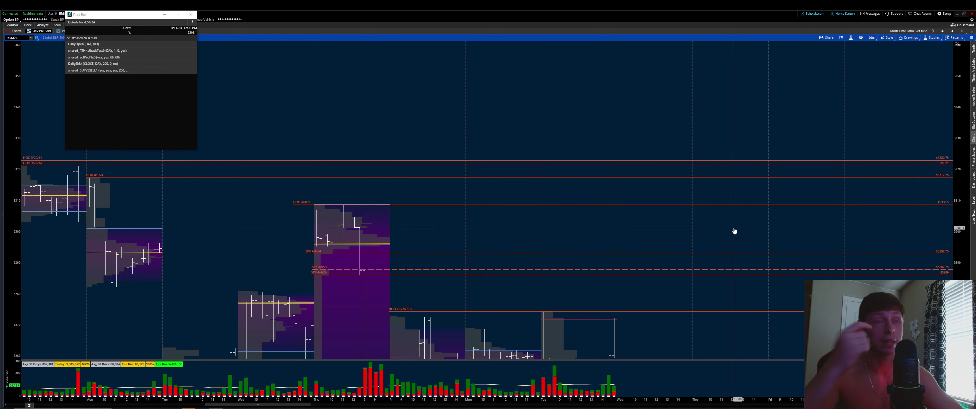
With the panning cursor, examine the HOD levels from late March and early April, followed by the 4/9/24 session
middle_click(550, 204)
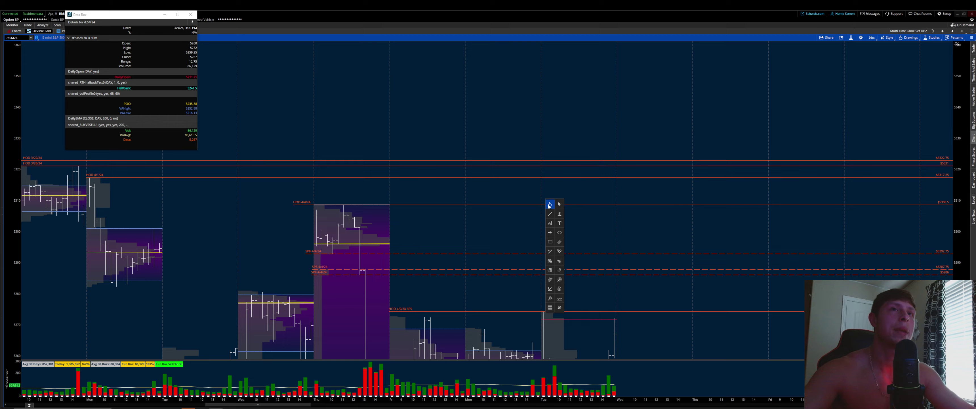
click(549, 205)
drag(599, 224, 766, 212)
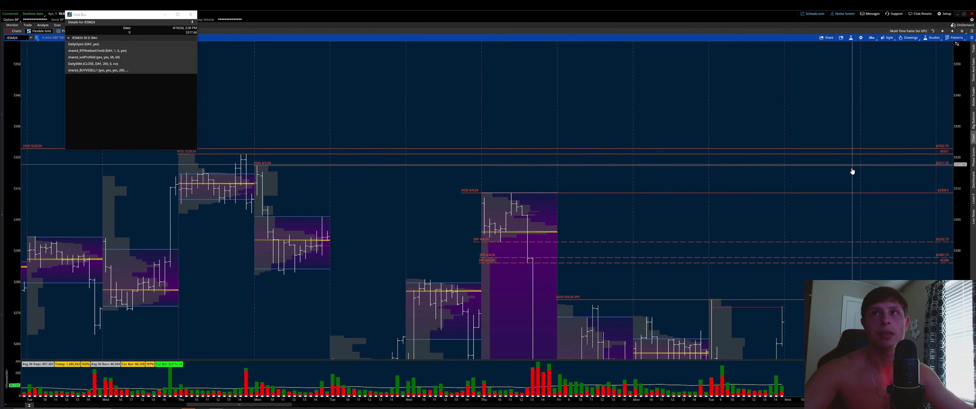
drag(852, 174, 893, 235)
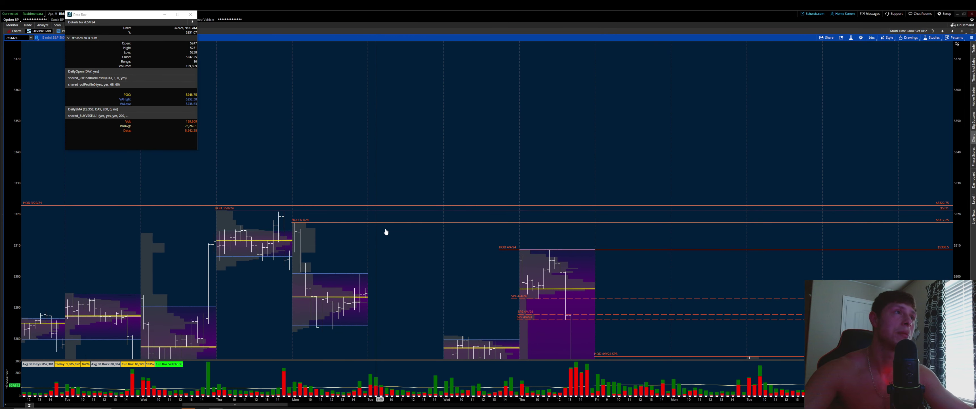
mouse_move(706, 240)
mouse_down()
mouse_move(558, 199)
mouse_move(568, 109)
mouse_up()
middle_click(409, 147)
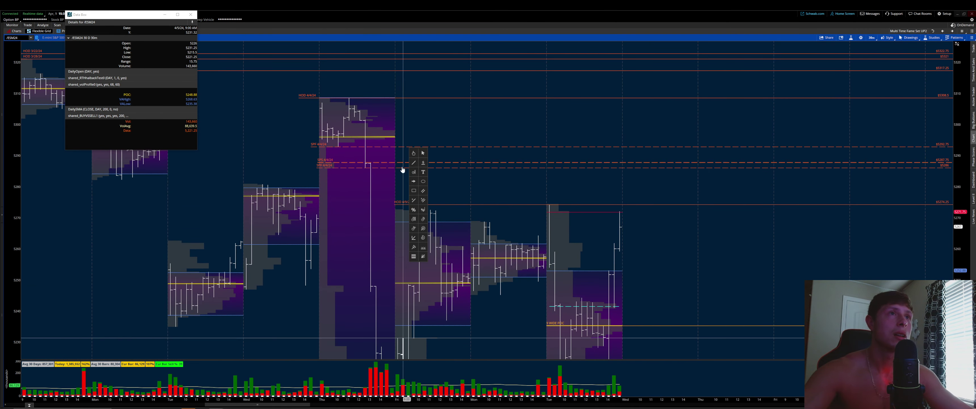
click(414, 154)
drag(513, 244, 508, 135)
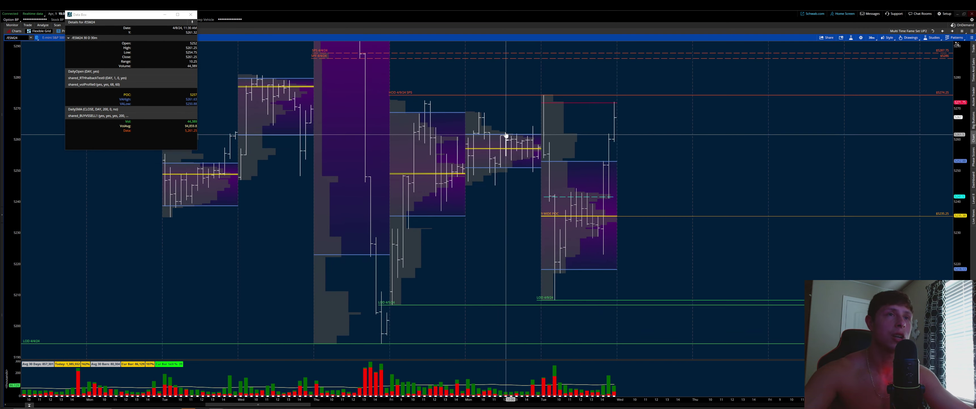
Compress the price and time scales to examine several weeks of sessions against the HOD, POC and LOD levels
drag(961, 182, 961, 294)
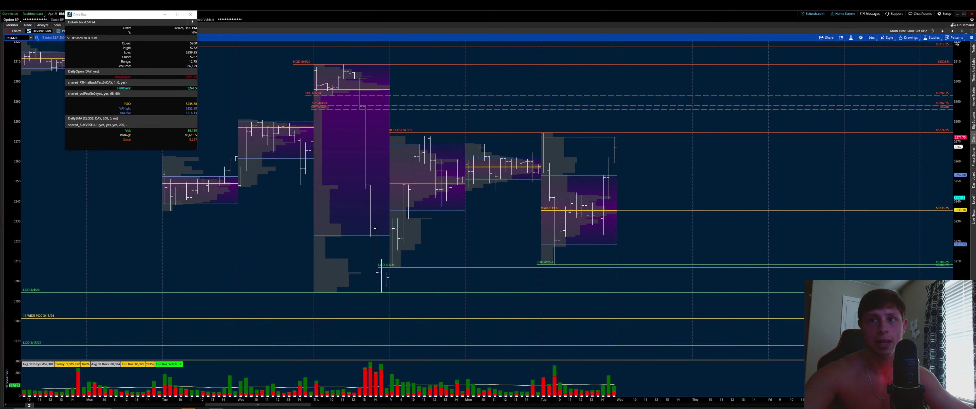
drag(939, 399, 488, 399)
drag(510, 250, 788, 269)
drag(963, 204, 963, 288)
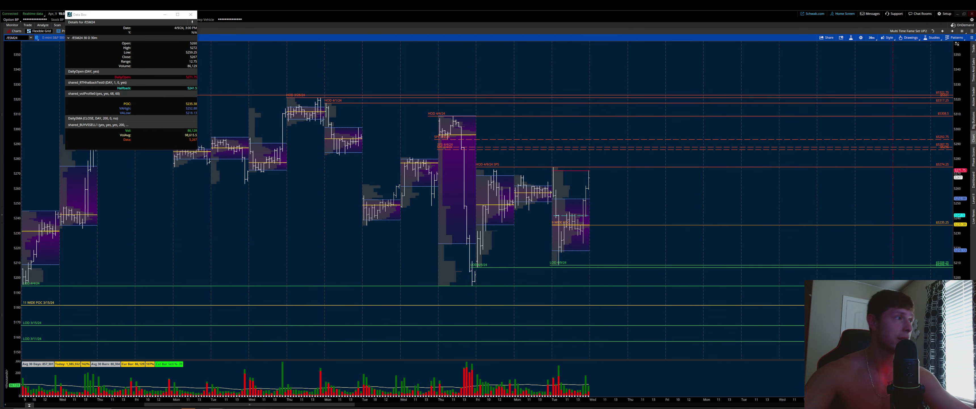
drag(661, 225, 667, 245)
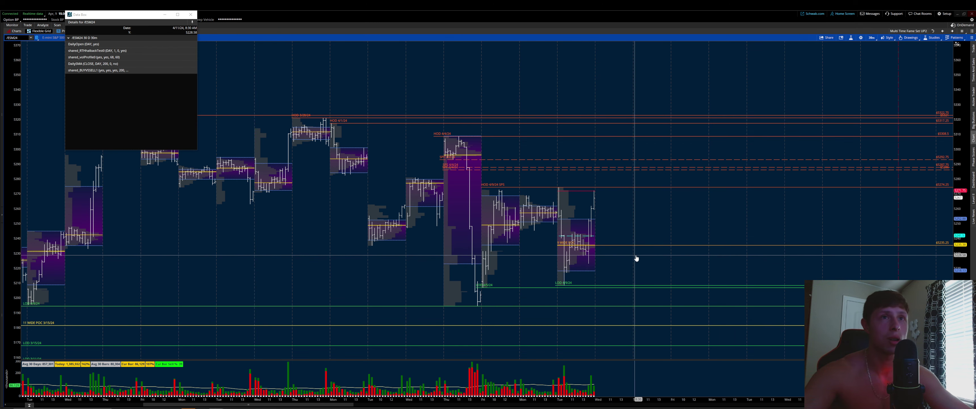
drag(665, 261, 694, 258)
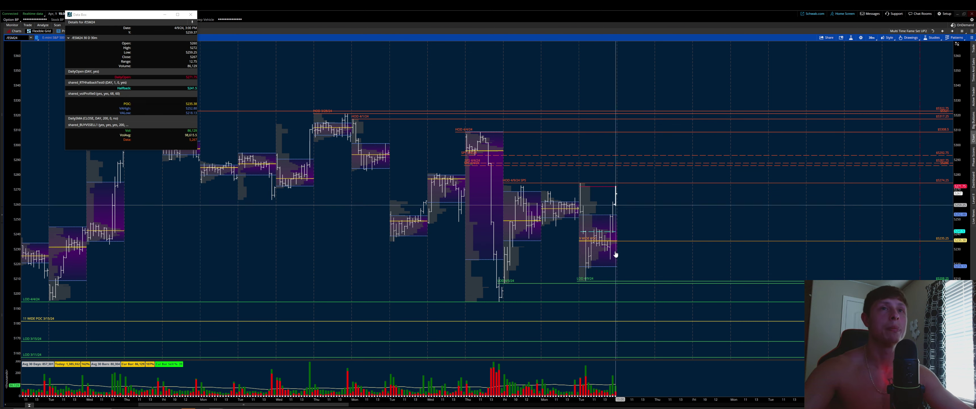
middle_click(606, 248)
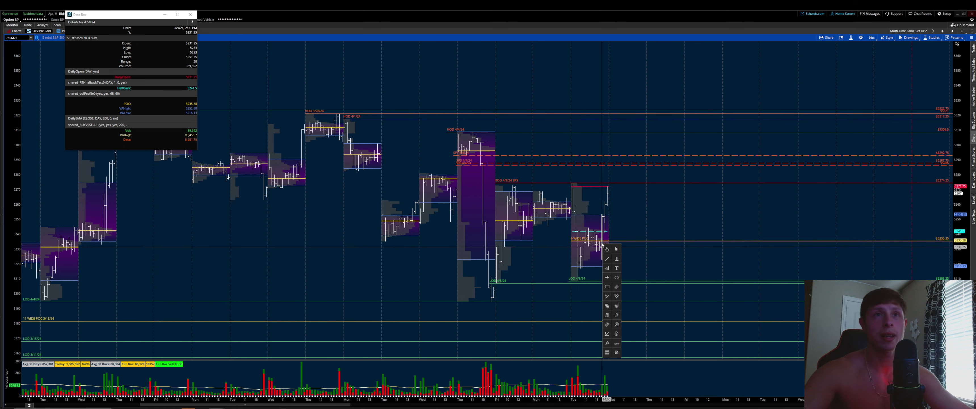
click(606, 249)
drag(650, 245, 669, 240)
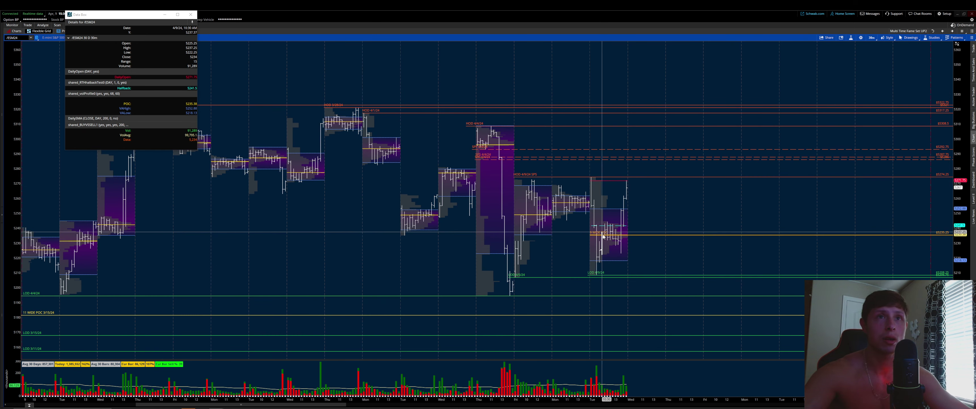
Examine the 4/9/24 session's volume profile, halfback line and POC level close up, alongside the preceding sessions
middle_click(627, 230)
click(638, 235)
mouse_move(657, 293)
mouse_down()
mouse_move(552, 203)
mouse_move(544, 174)
mouse_up()
middle_click(617, 222)
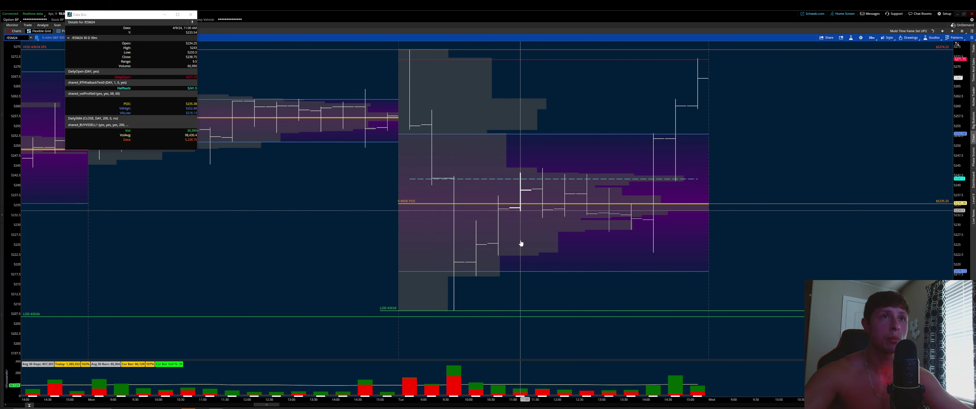
drag(571, 253, 719, 266)
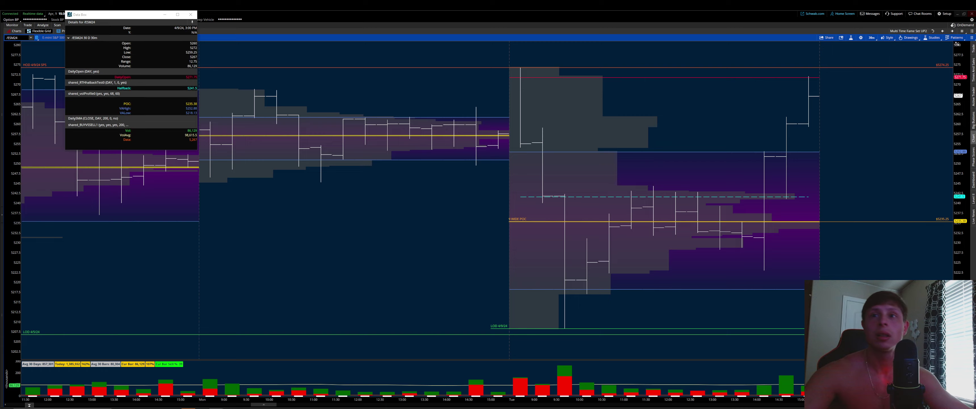
scroll(720, 265, up, 3)
scroll(558, 277, down, 4)
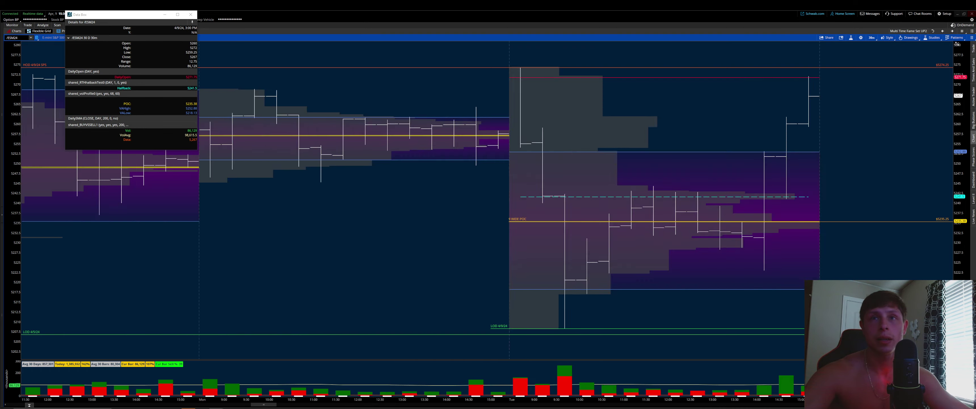
drag(560, 282, 735, 316)
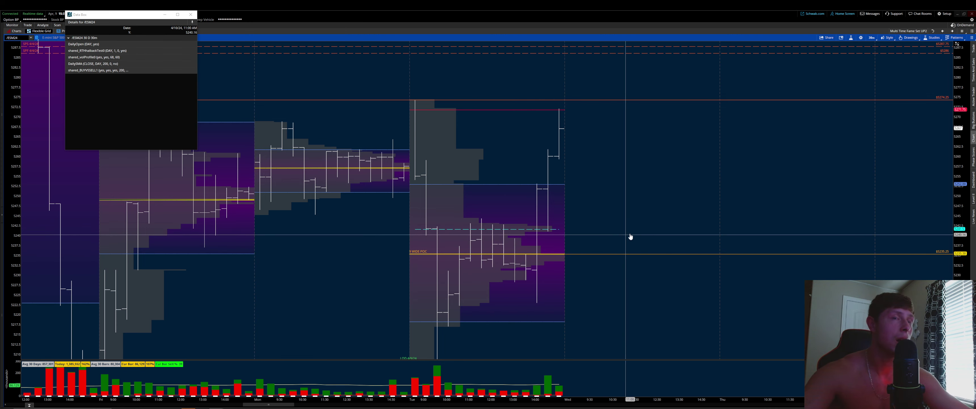
drag(630, 236, 791, 245)
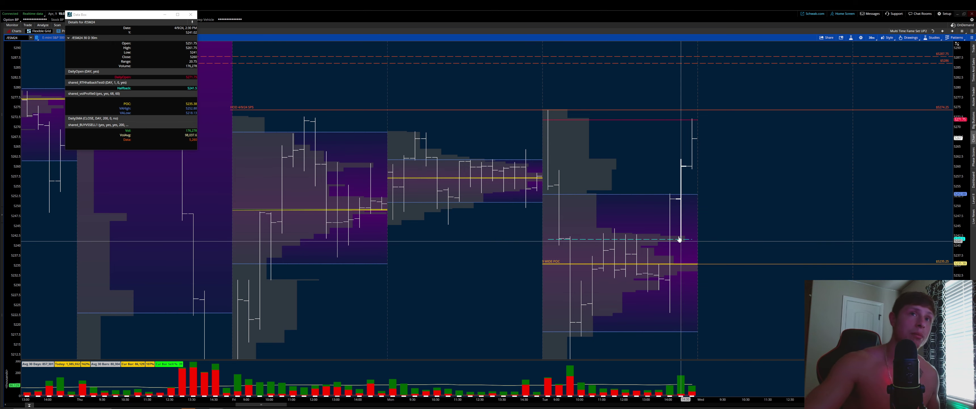
drag(736, 301, 610, 303)
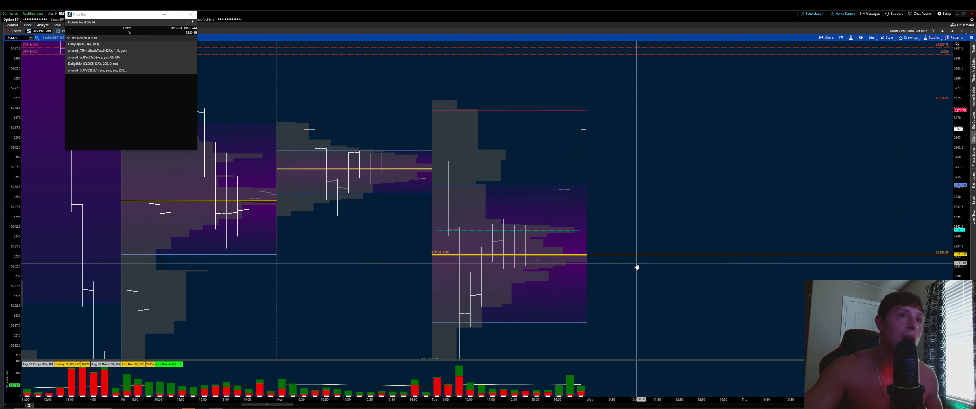
drag(689, 224, 769, 305)
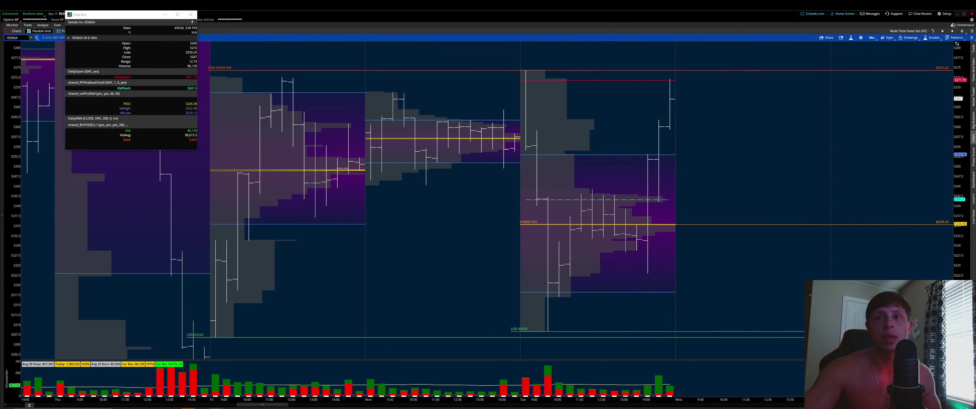
Widen the time and price scales to examine the 4/9/24 session between the red resistance levels and the green LOD levels
drag(910, 399, 841, 399)
drag(648, 304, 826, 316)
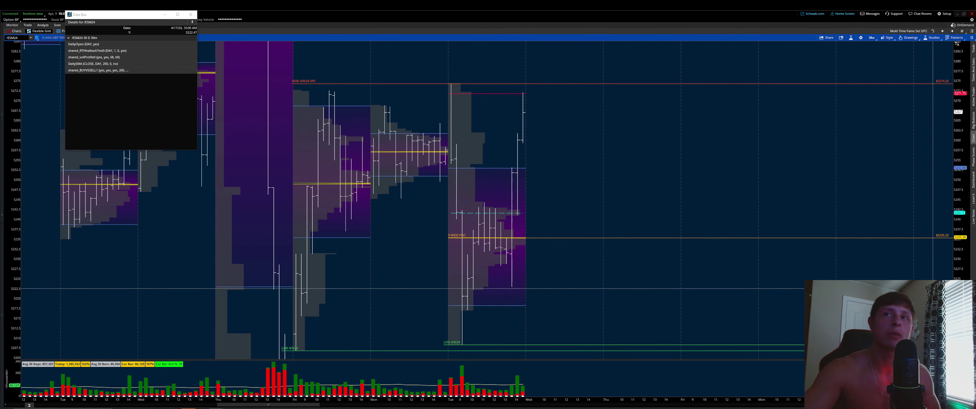
drag(960, 310, 960, 356)
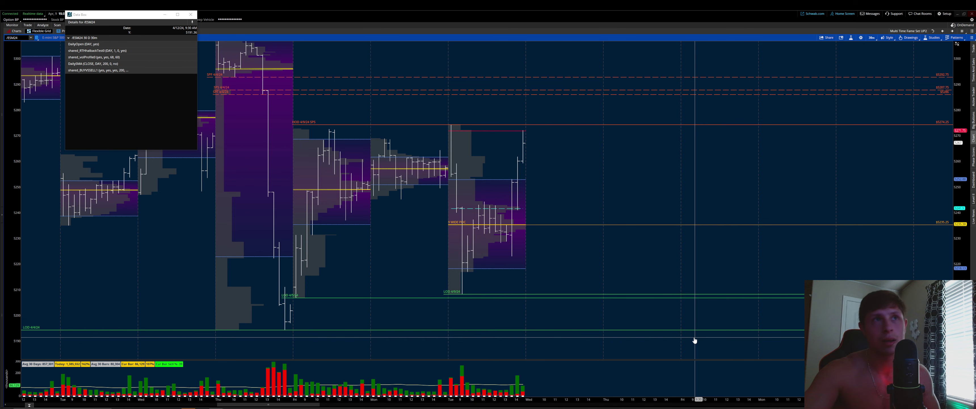
drag(607, 290, 707, 286)
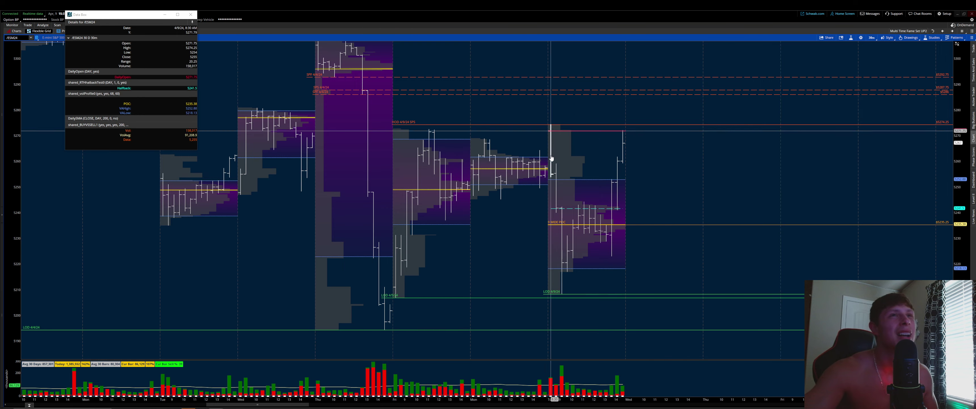
drag(510, 217, 527, 194)
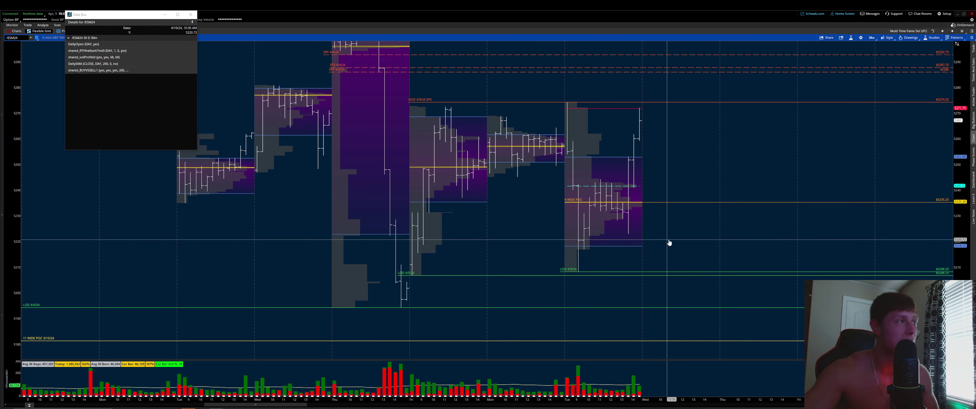
drag(625, 232, 497, 275)
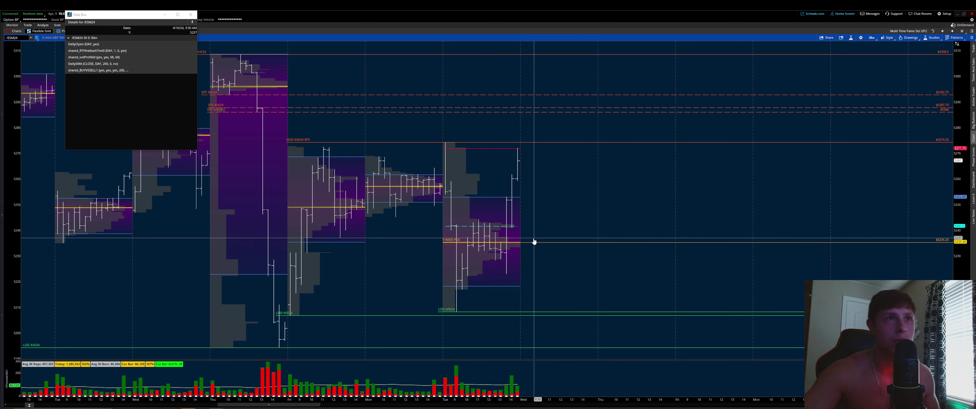
drag(555, 272, 582, 258)
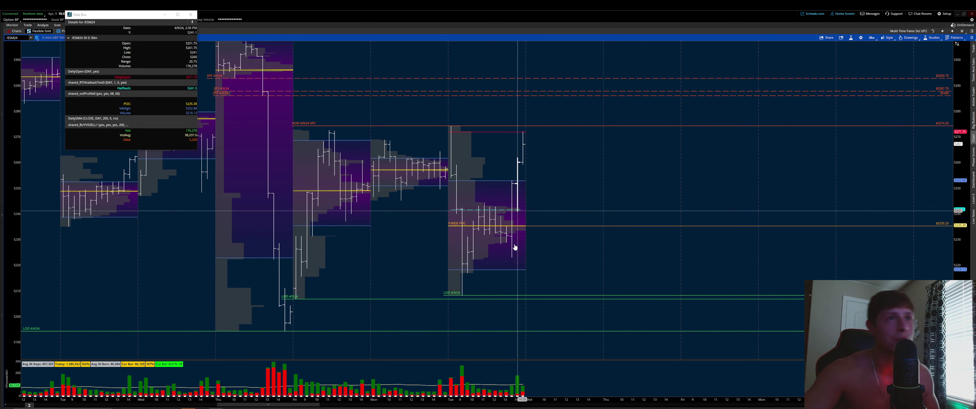